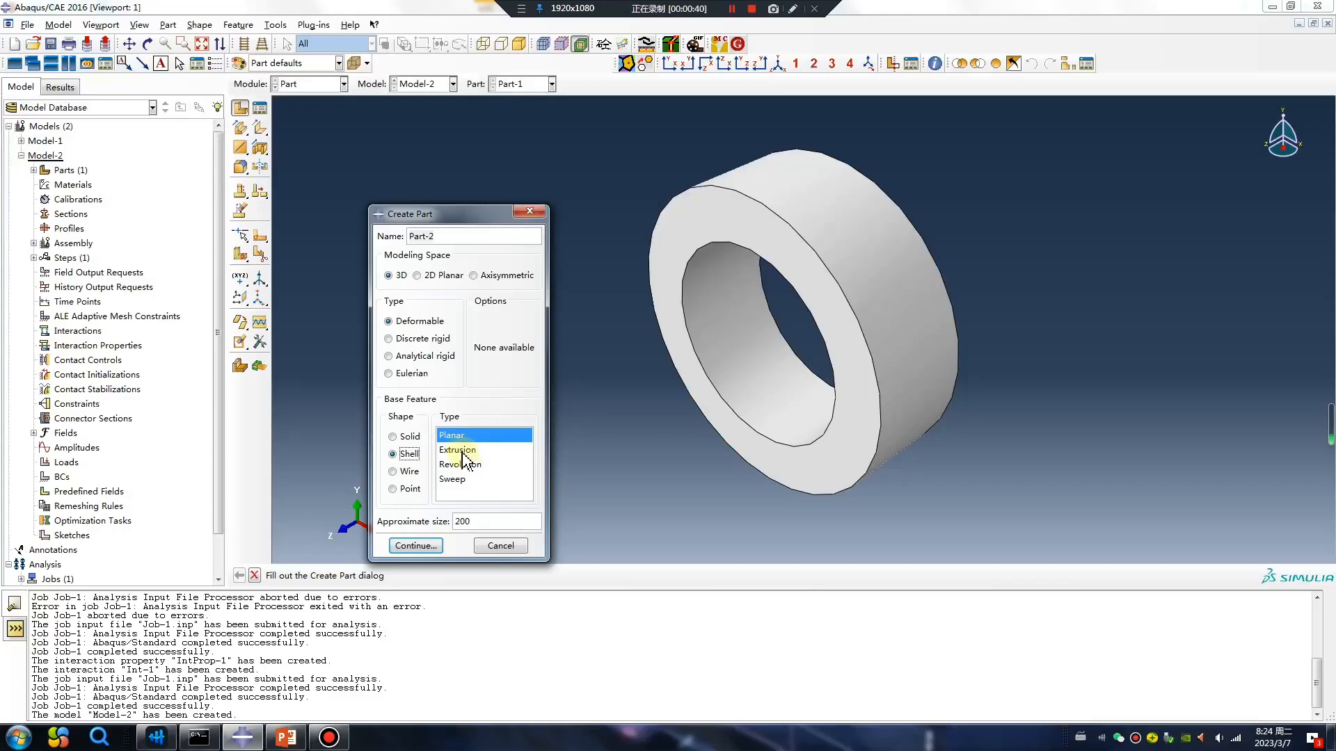
Create Part-2 as a 3D deformable extruded shell from a circle sketched around the origin, with a depth of 5.
{"action": "left_click", "coordinate": [413, 545]}
{"action": "left_click", "coordinate": [240, 128]}
{"action": "left_click", "coordinate": [800, 336]}
{"action": "left_click", "coordinate": [831, 336]}
{"action": "key", "text": "Escape"}
{"action": "middle_click", "coordinate": [742, 432]}
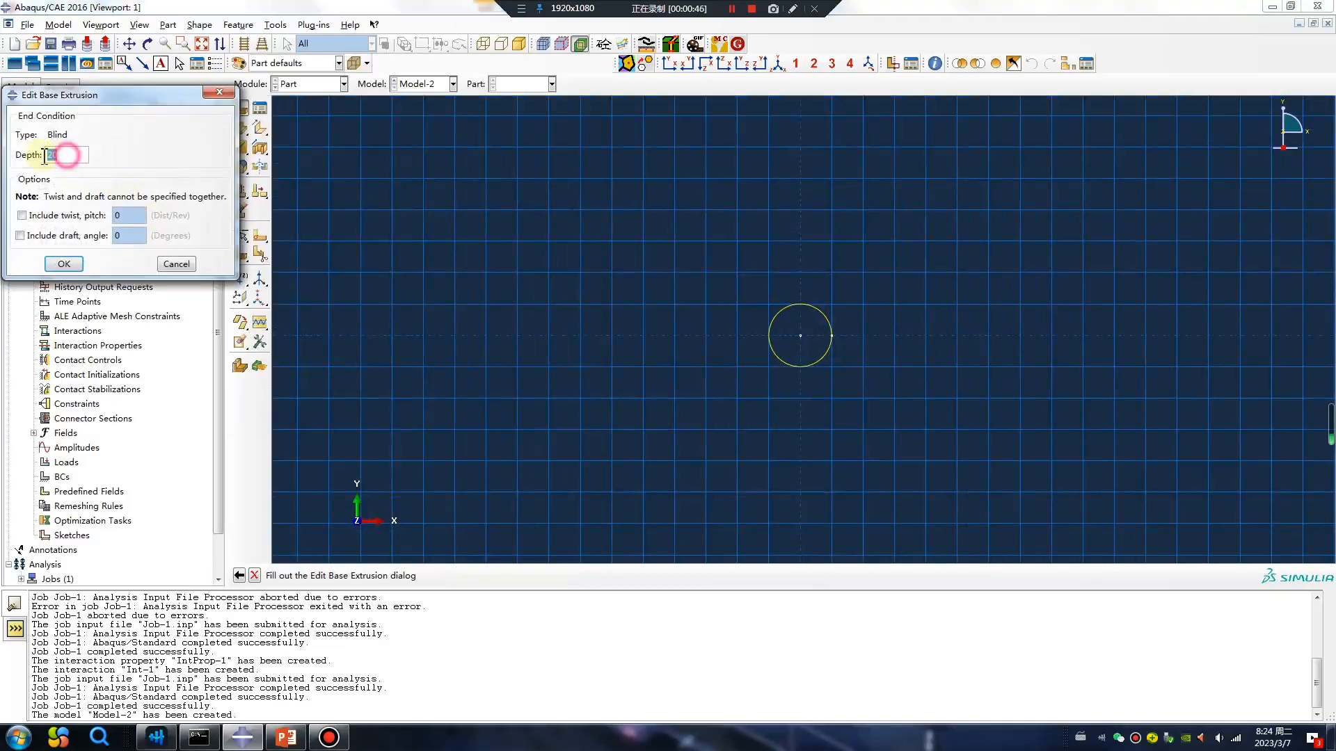
{"action": "left_click_drag", "start_coordinate": [59, 155], "coordinate": [38, 159]}
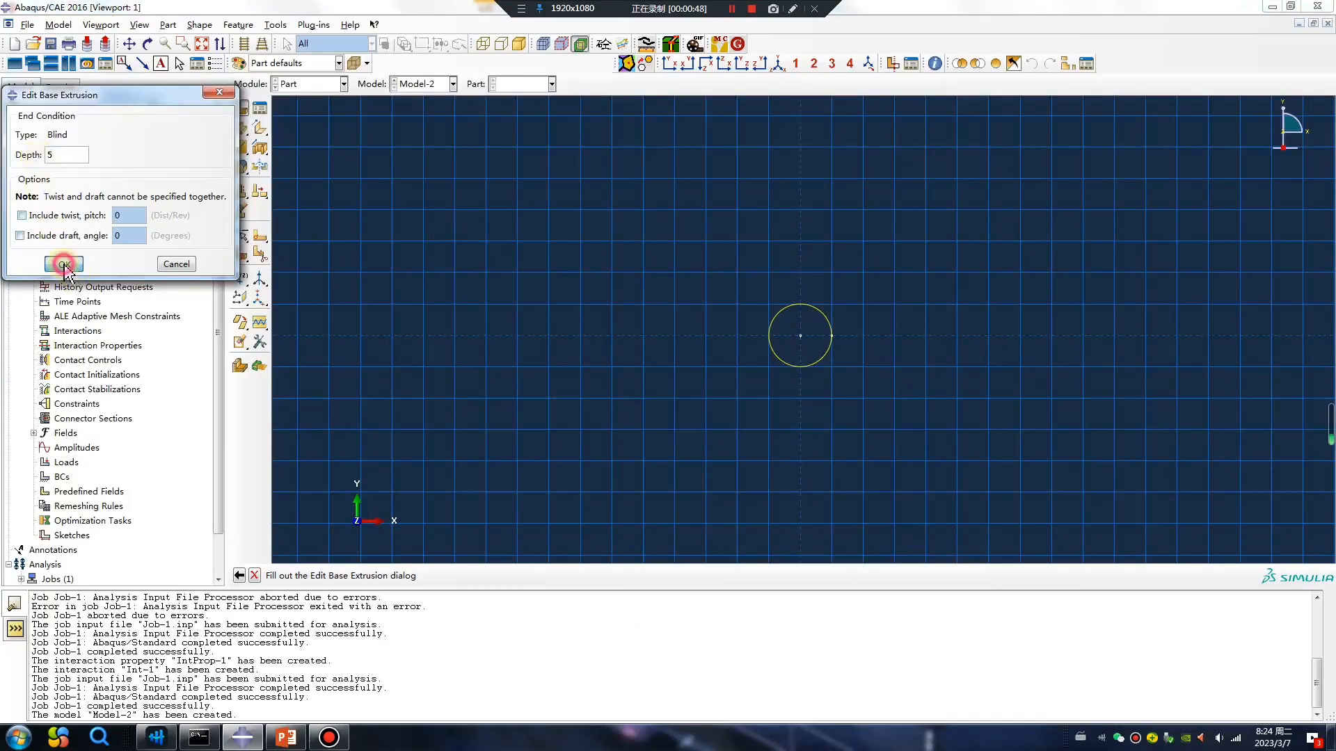
{"action": "left_click", "coordinate": [64, 264]}
Create an isotropic elastic material in the Property module with Young's modulus 2e5 and Poisson's ratio 0.3.
{"action": "left_click", "coordinate": [313, 84]}
{"action": "left_click", "coordinate": [304, 119]}
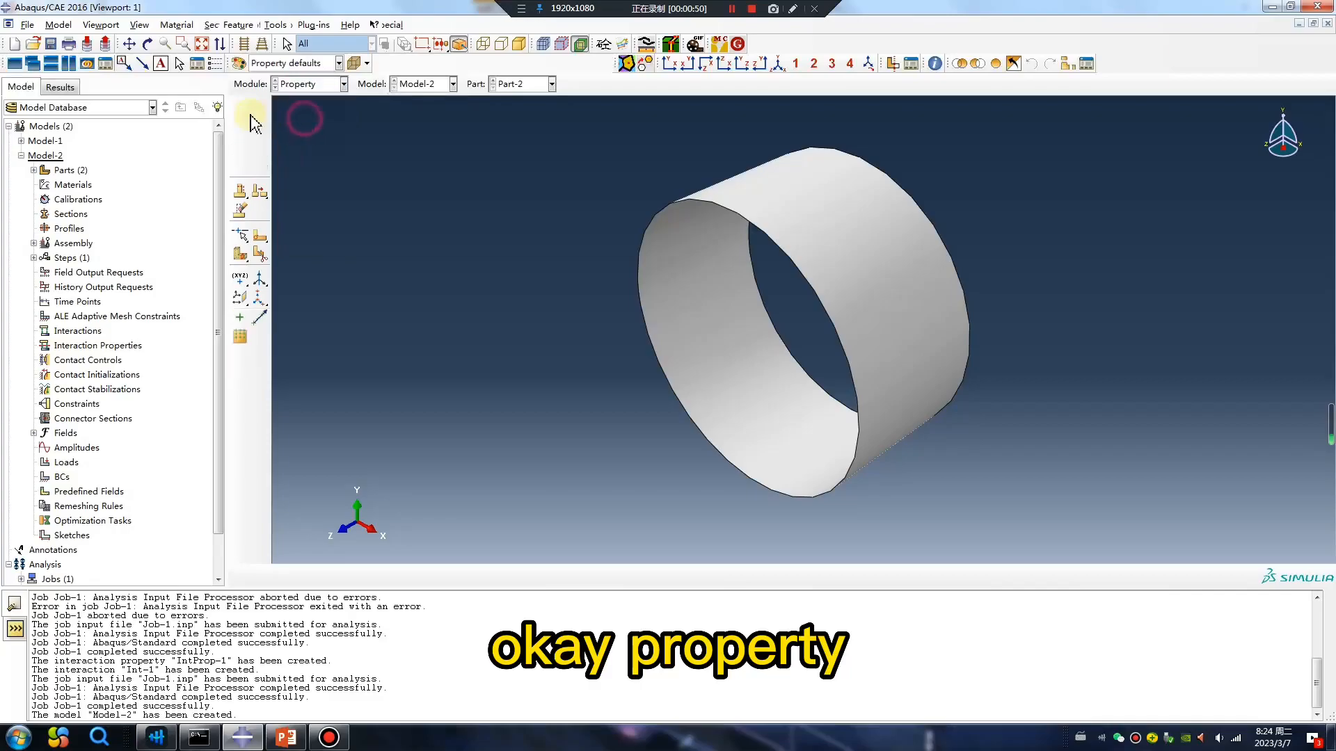
{"action": "left_click", "coordinate": [241, 109]}
{"action": "left_click", "coordinate": [536, 276]}
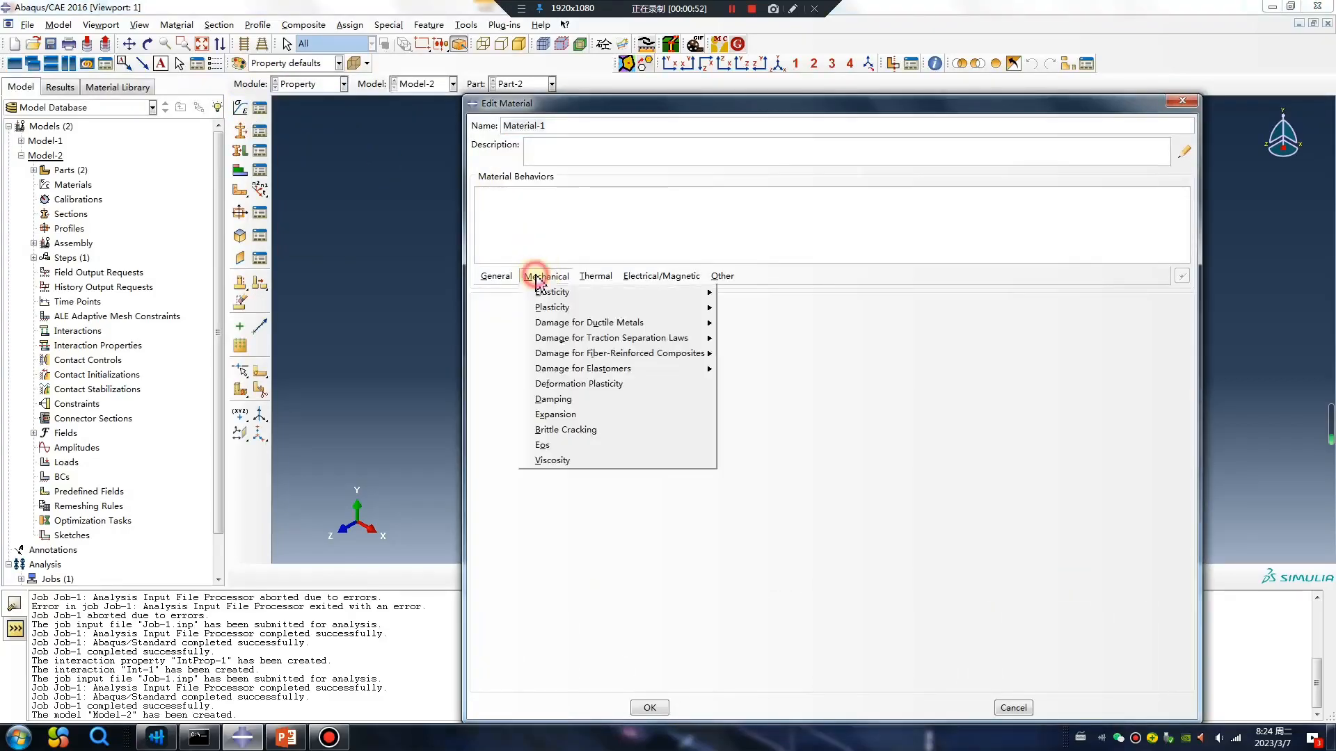
{"action": "mouse_move", "coordinate": [556, 292]}
{"action": "left_click", "coordinate": [753, 291]}
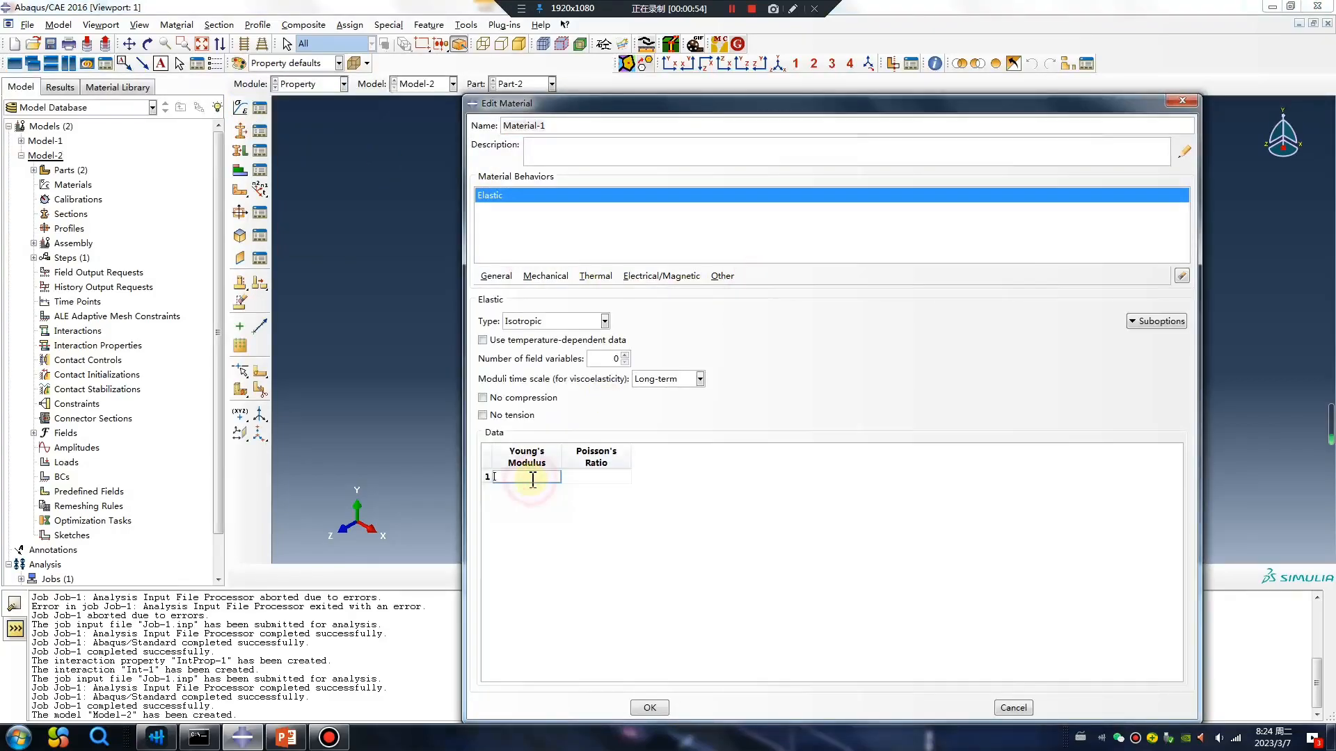
{"action": "left_click", "coordinate": [591, 477]}
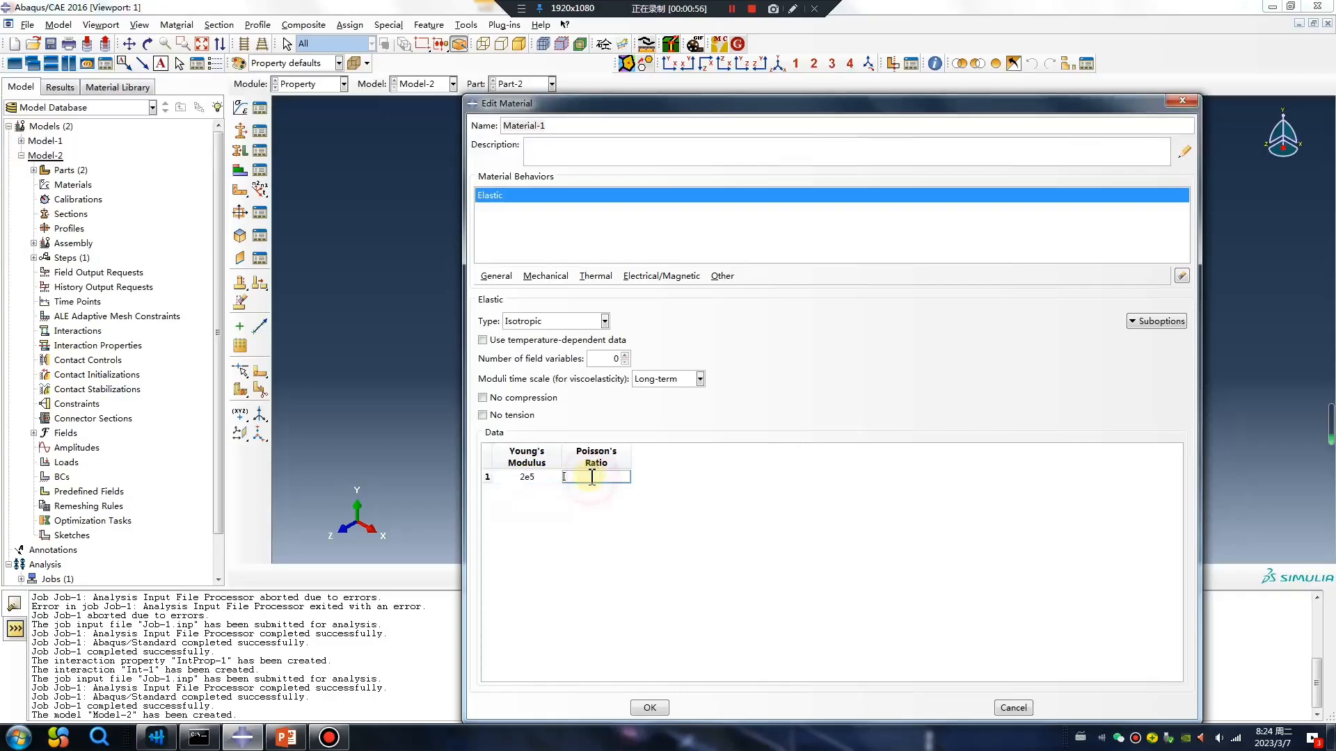
{"action": "type", "text": "0.3"}
{"action": "left_click", "coordinate": [650, 708]}
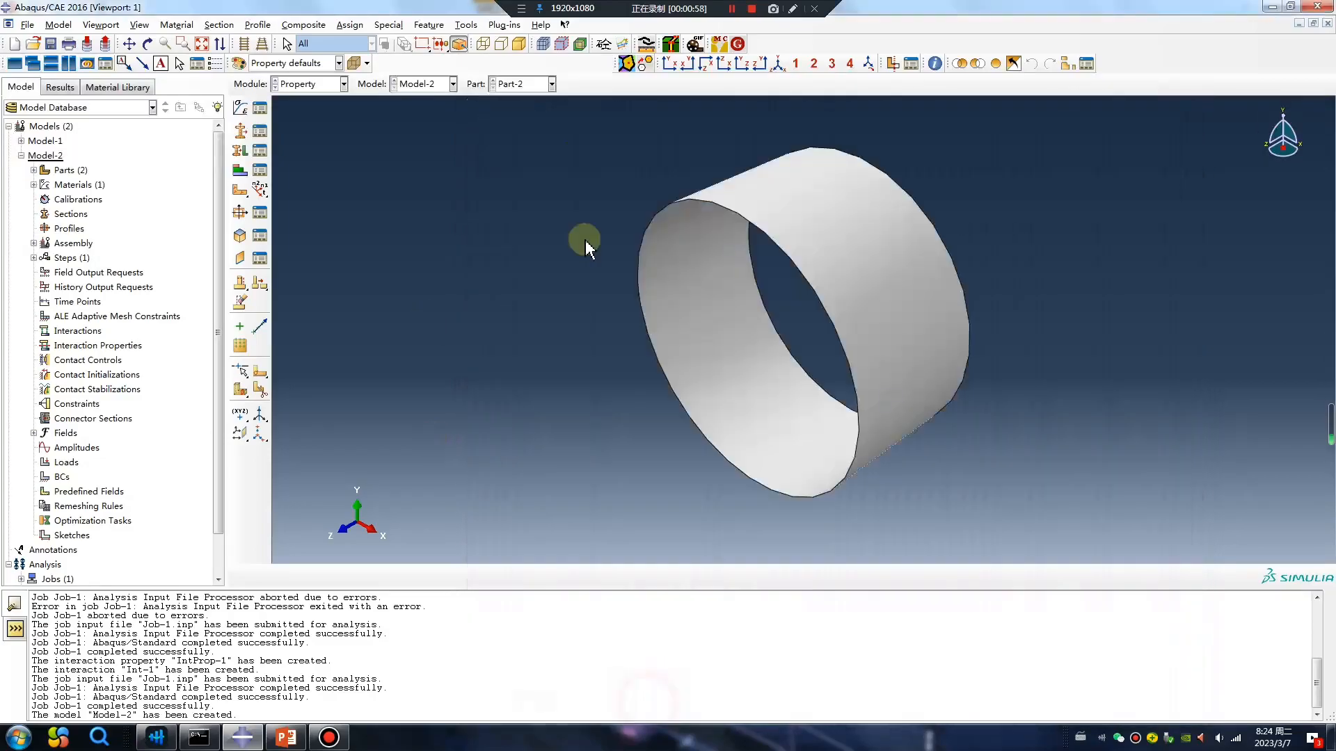
Switch to Part-1 and create a solid homogeneous section using Material-1.
{"action": "left_click", "coordinate": [535, 84]}
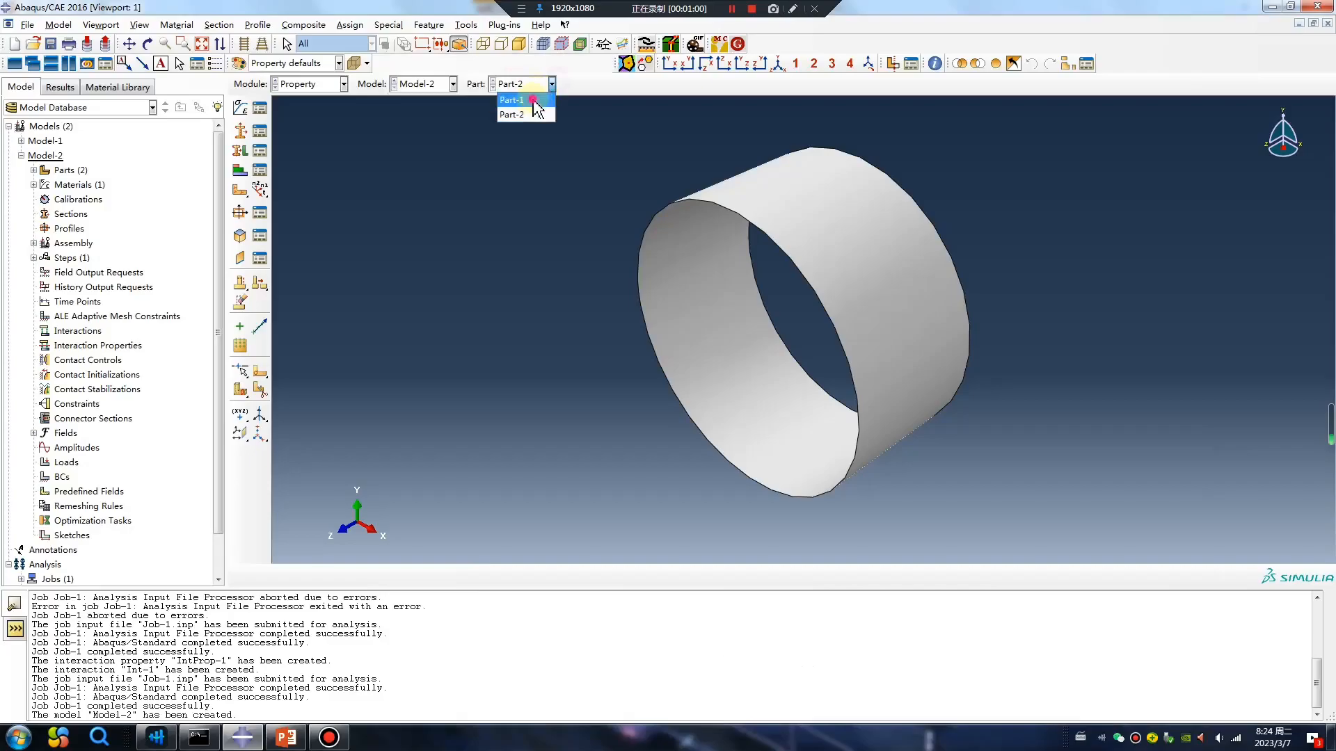
{"action": "left_click", "coordinate": [513, 100]}
{"action": "left_click", "coordinate": [240, 131]}
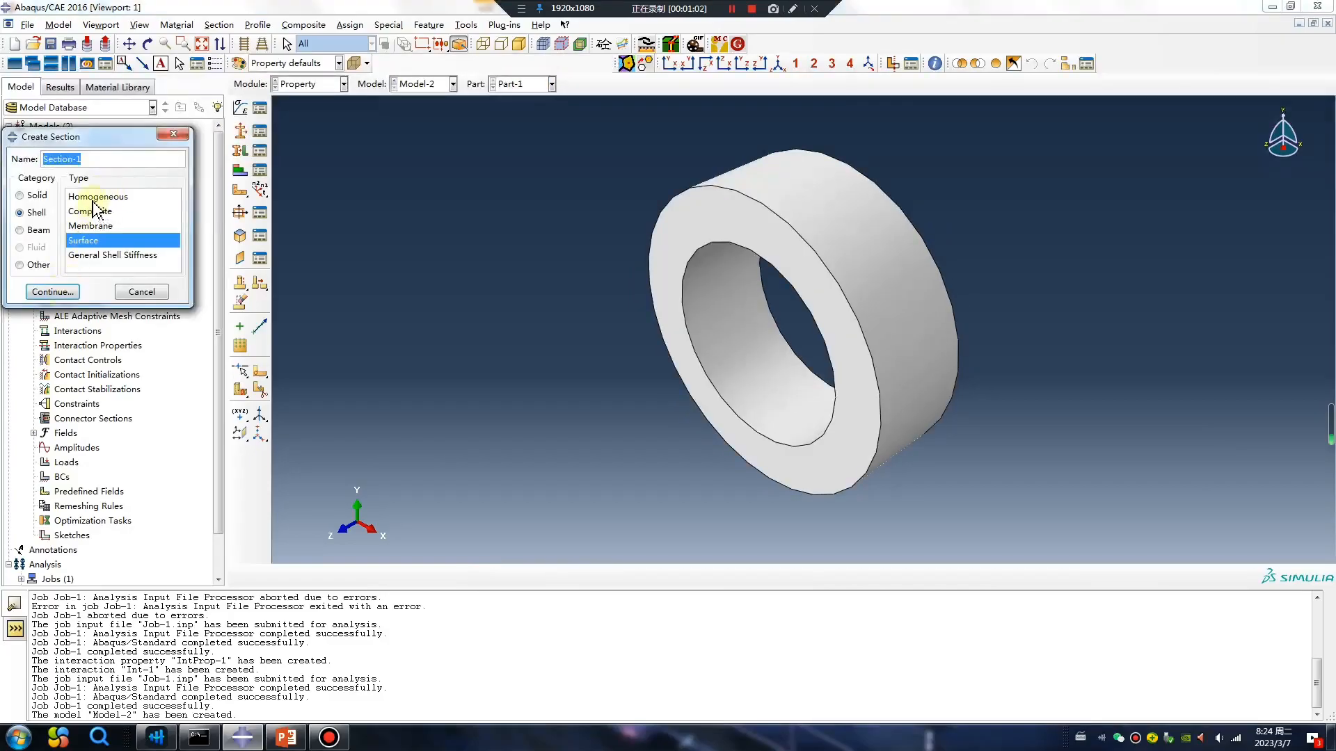
{"action": "left_click", "coordinate": [20, 196]}
{"action": "left_click", "coordinate": [52, 291]}
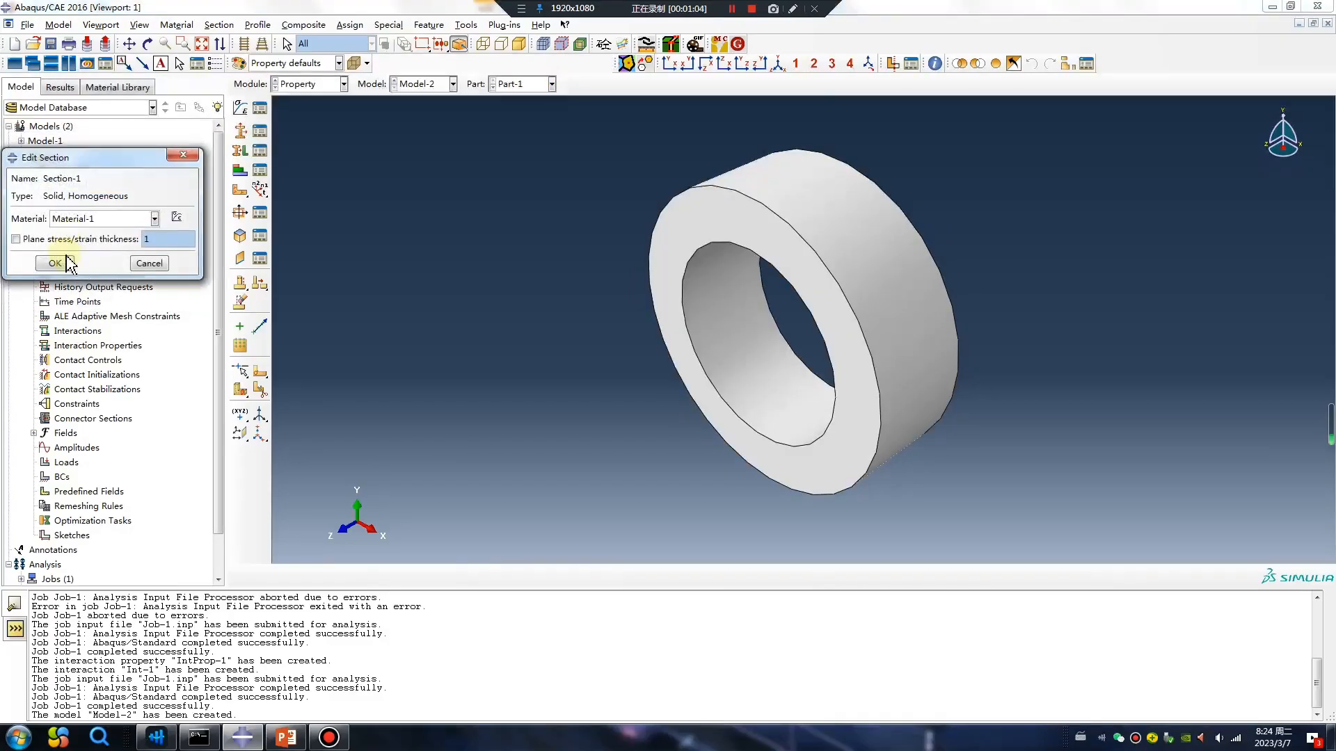
{"action": "left_click", "coordinate": [55, 263]}
Assign the solid homogeneous section to the whole thick ring of Part-1.
{"action": "left_click", "coordinate": [240, 150]}
{"action": "left_click", "coordinate": [670, 238]}
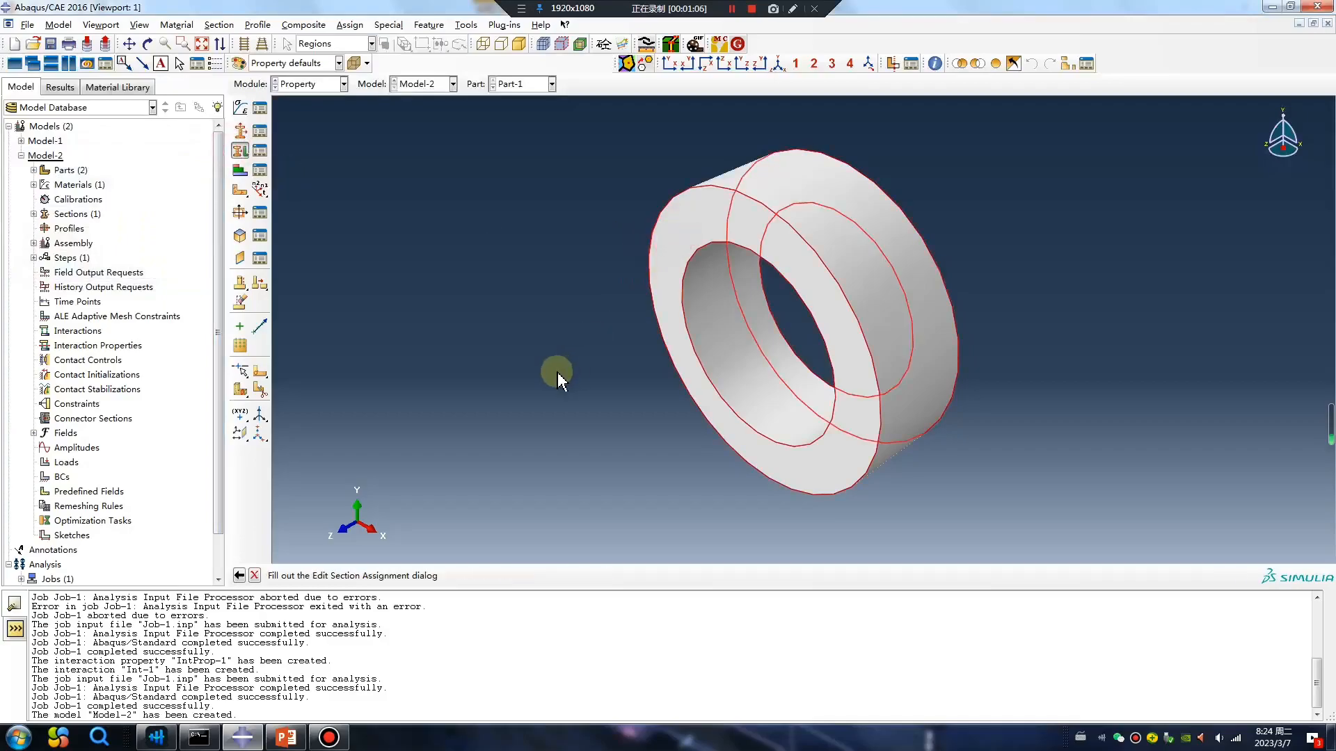
{"action": "middle_click", "coordinate": [557, 372]}
{"action": "left_click", "coordinate": [54, 358]}
Switch to Part-2 and create a shell section of type Surface.
{"action": "left_click", "coordinate": [551, 84]}
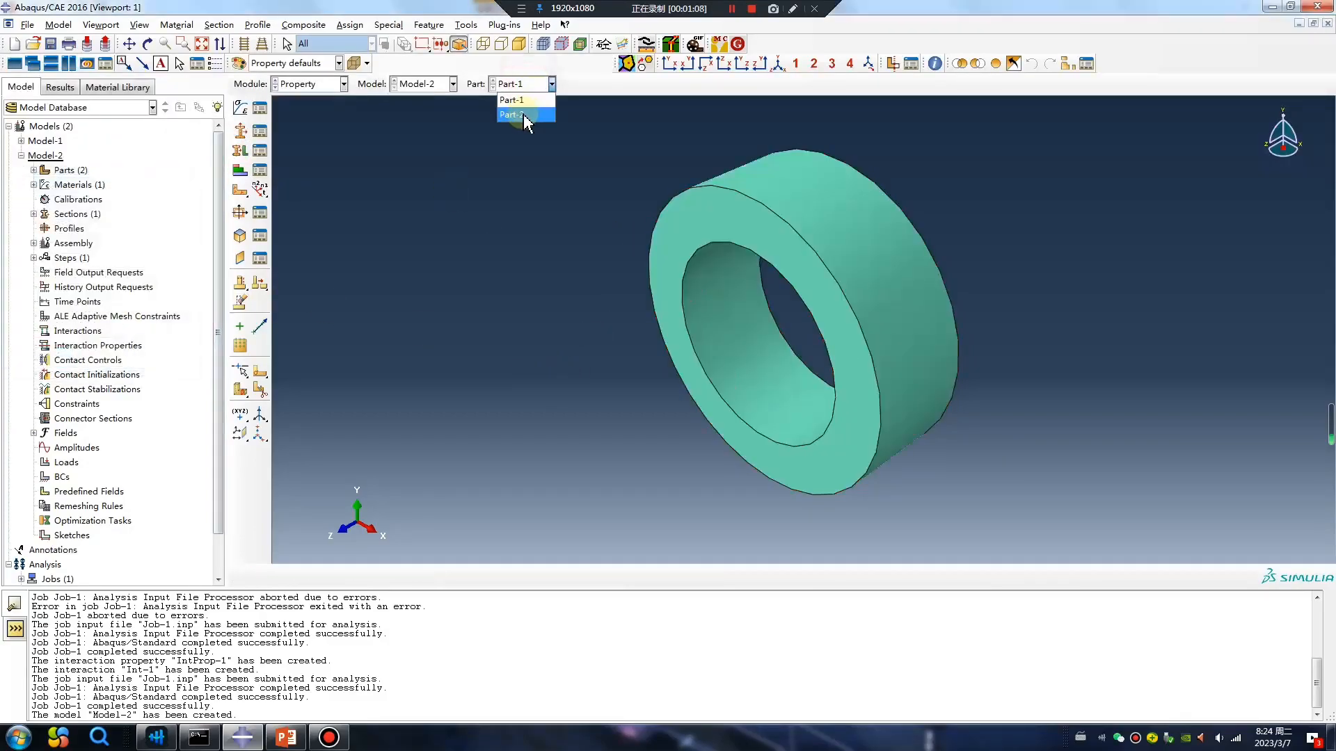
{"action": "left_click", "coordinate": [525, 115]}
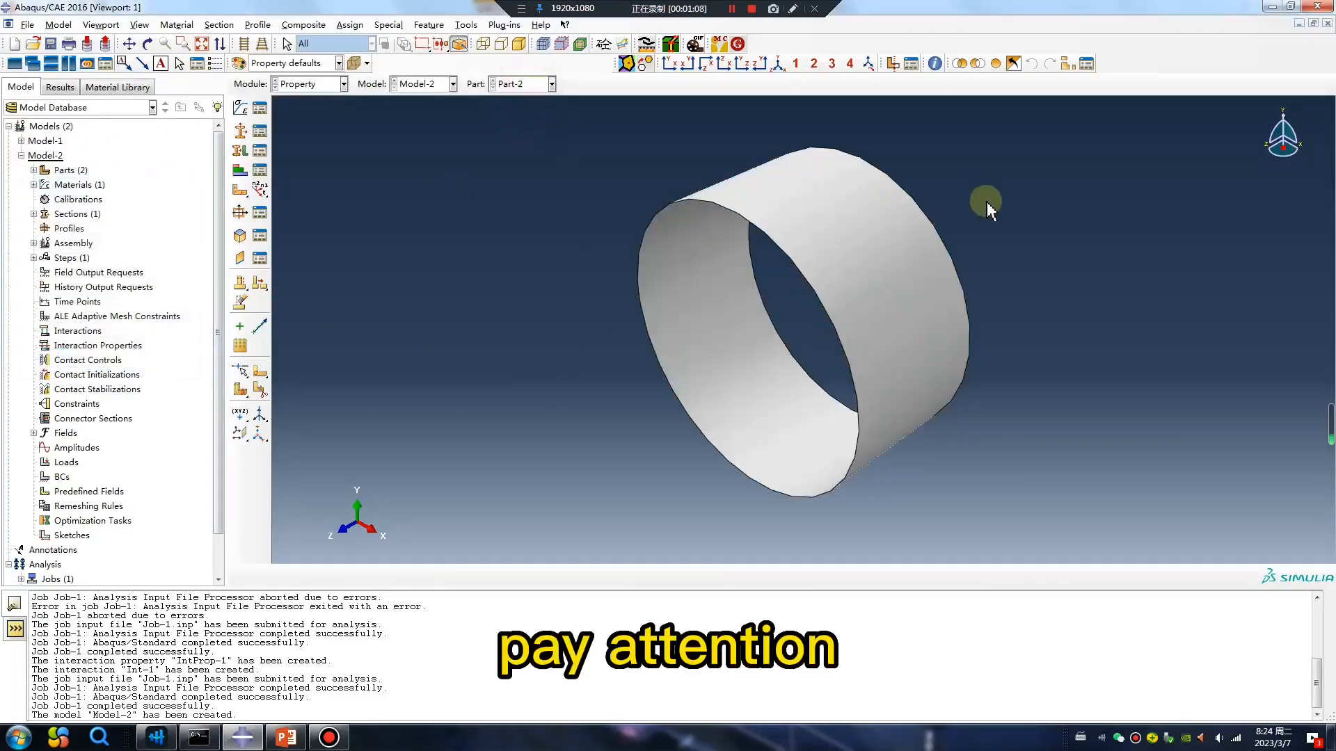
{"action": "left_click", "coordinate": [241, 132]}
{"action": "left_click", "coordinate": [22, 215]}
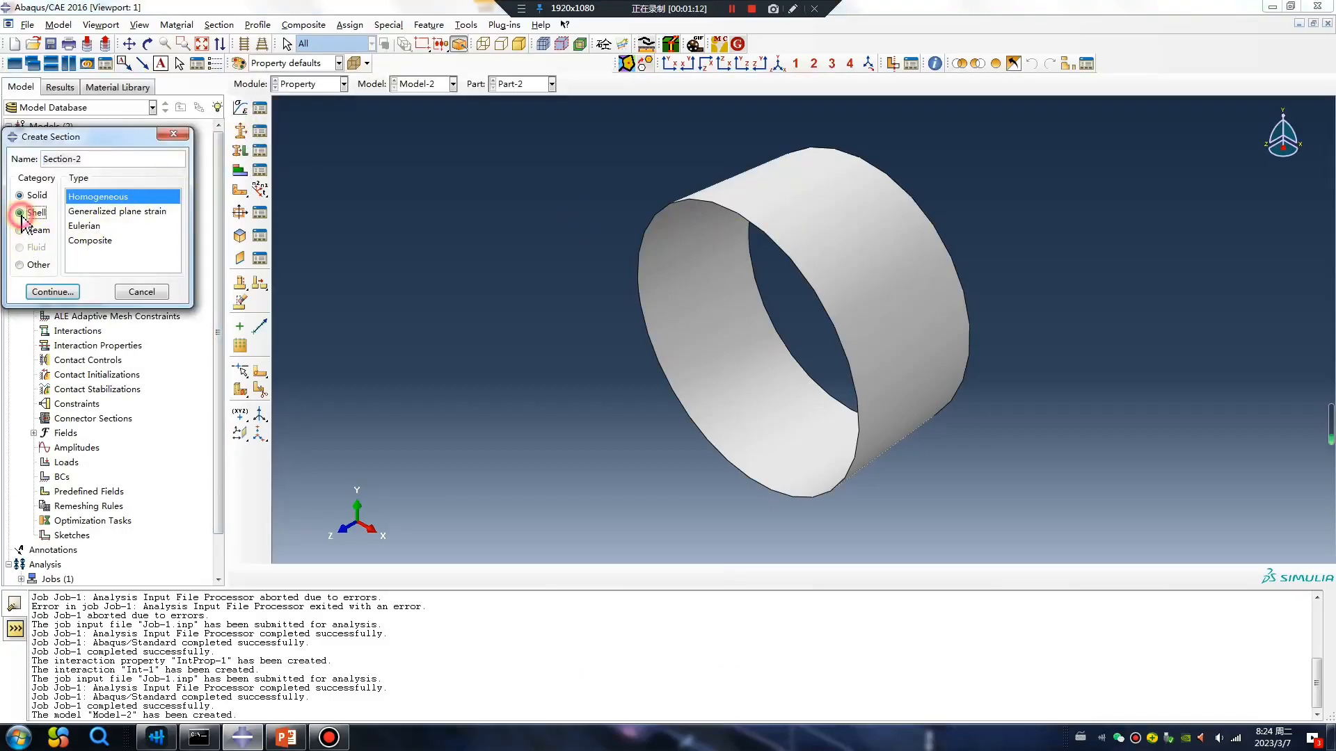
{"action": "left_click", "coordinate": [85, 242]}
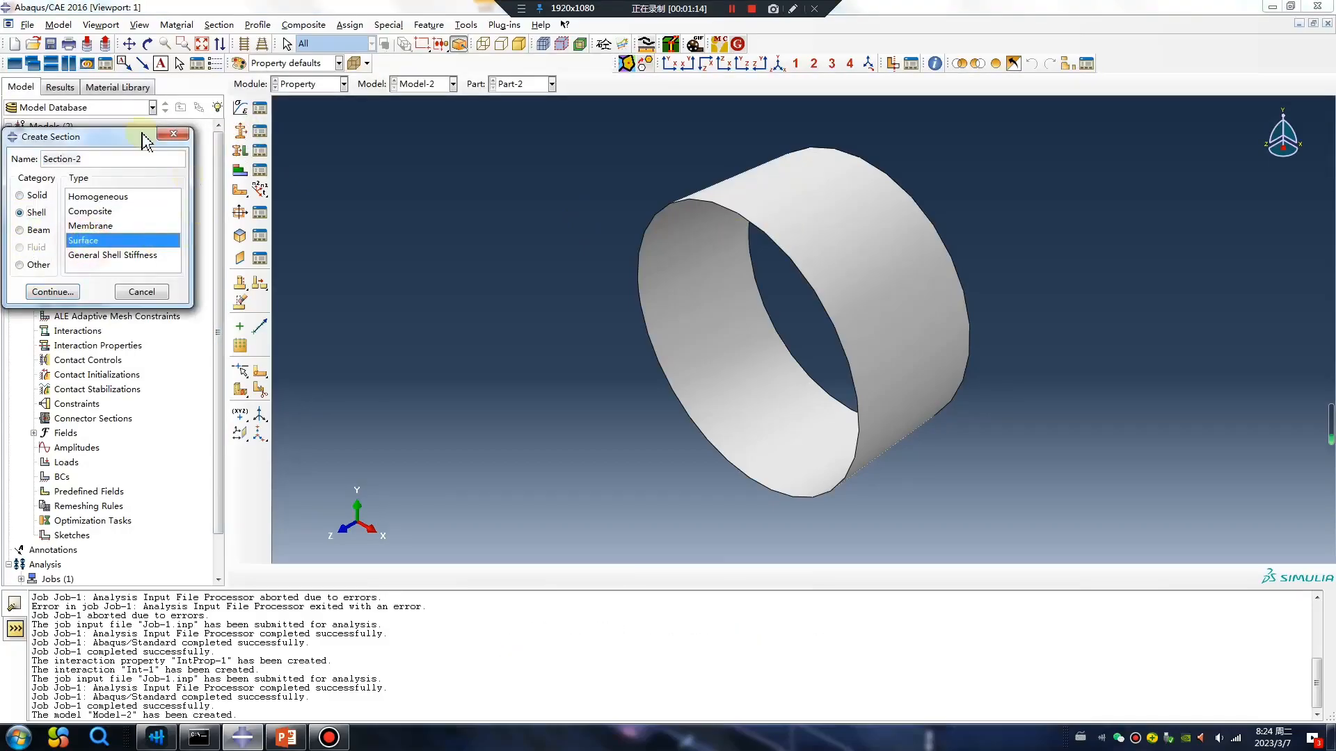
{"action": "left_click", "coordinate": [70, 292]}
{"action": "left_click", "coordinate": [38, 207]}
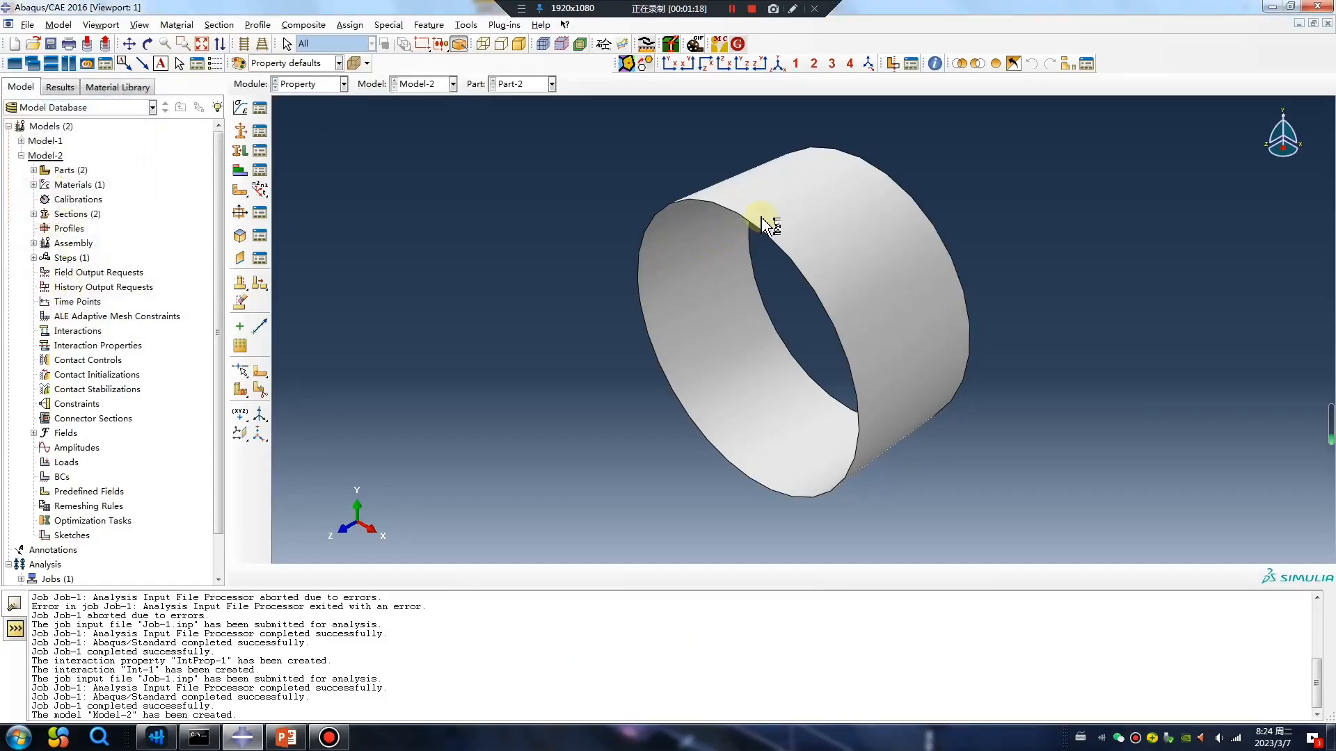
Assign the surface section to the cylindrical shell of Part-2.
{"action": "left_click", "coordinate": [260, 150]}
{"action": "left_click", "coordinate": [689, 214]}
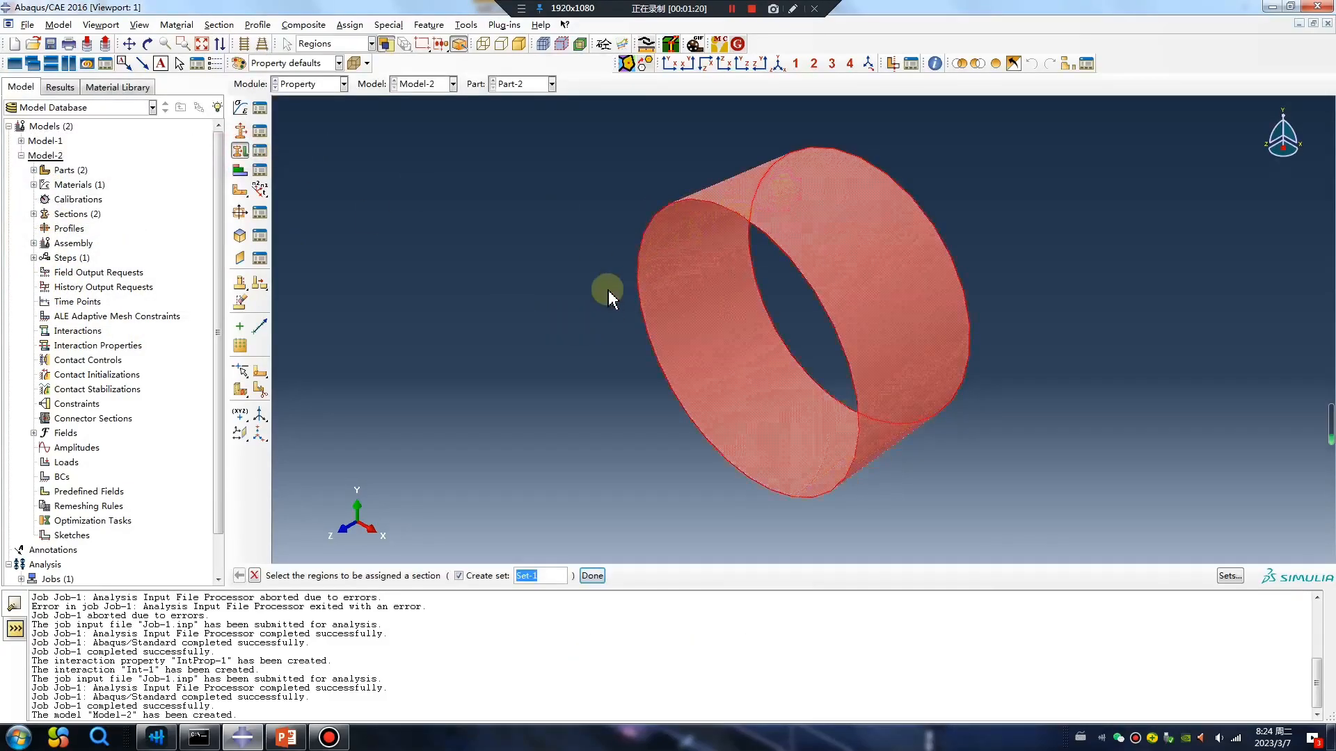
{"action": "middle_click", "coordinate": [597, 287]}
{"action": "left_click", "coordinate": [77, 395]}
Create instances of Part-1 and Part-2 in the Assembly module.
{"action": "left_click", "coordinate": [310, 83]}
{"action": "left_click", "coordinate": [299, 131]}
{"action": "left_click", "coordinate": [240, 107]}
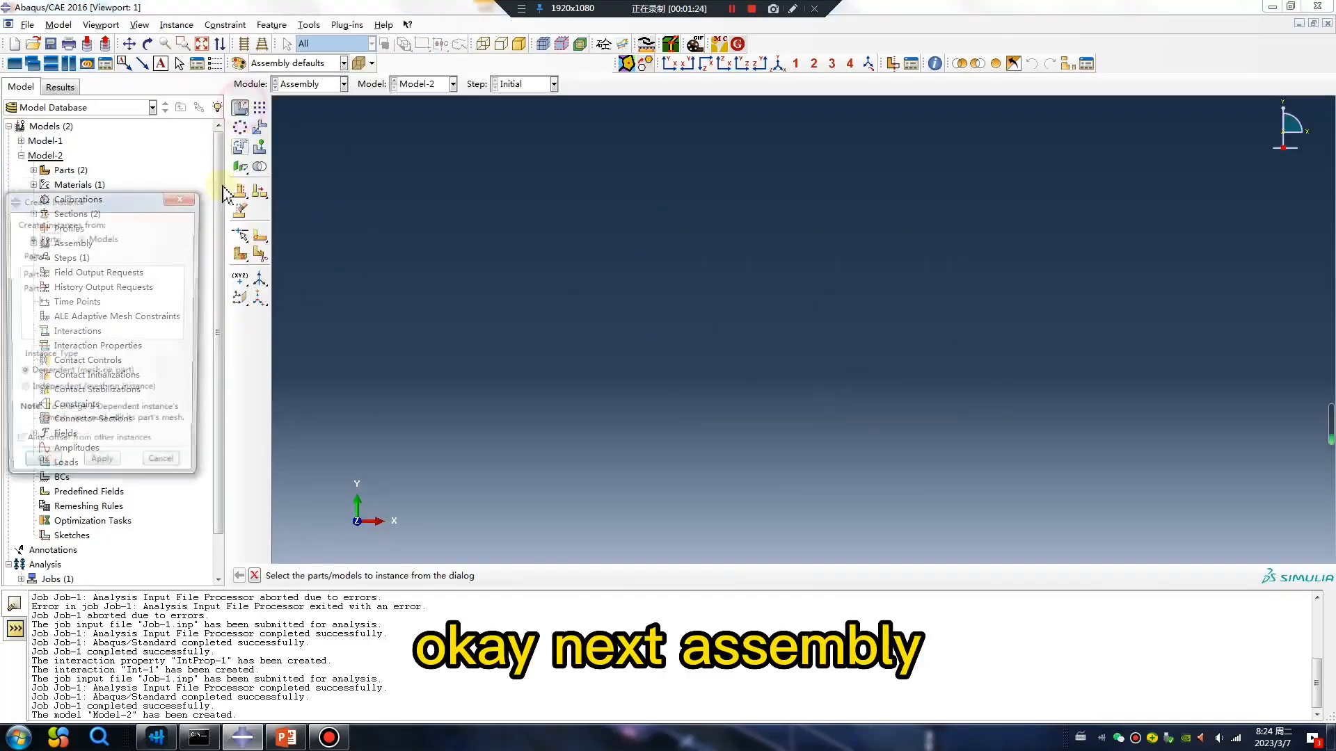
{"action": "left_click", "coordinate": [34, 289], "text": "shift"}
{"action": "left_click", "coordinate": [39, 469]}
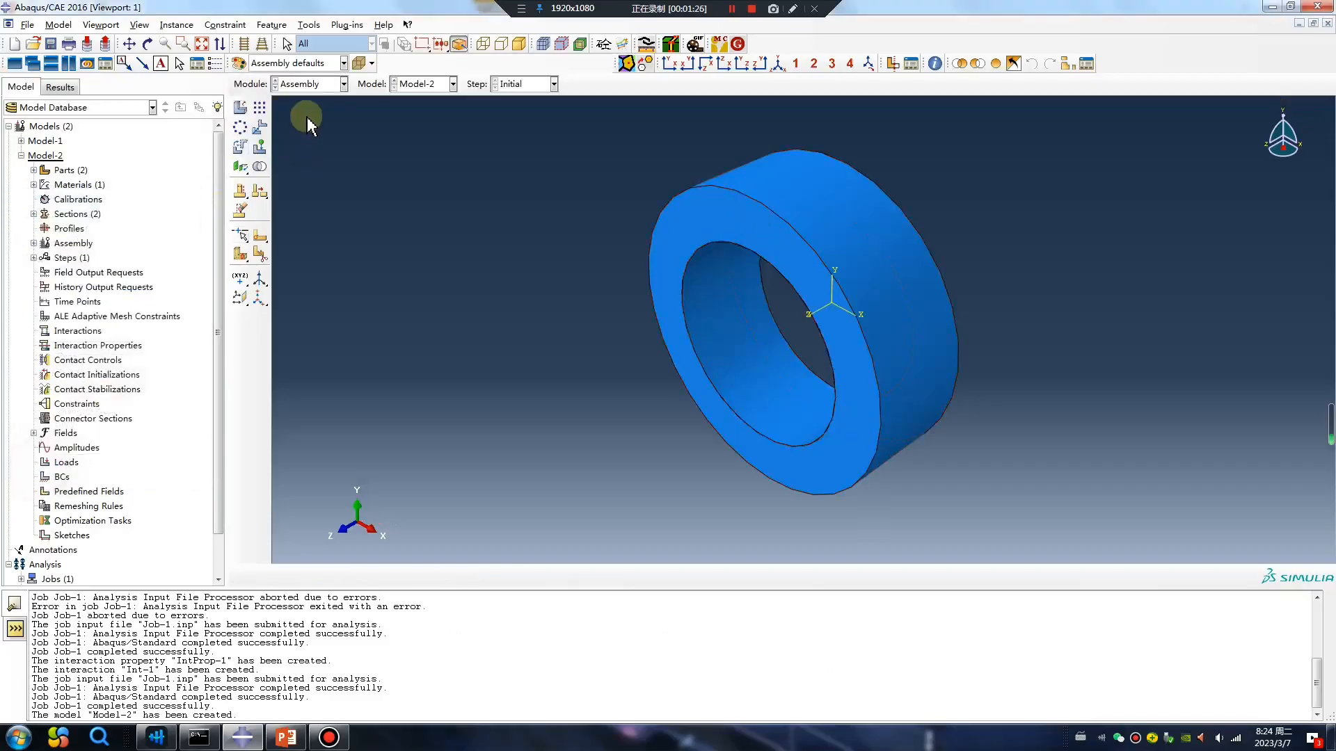
Add a Static, General step after the Initial step and turn Nlgeom on.
{"action": "left_click", "coordinate": [306, 84]}
{"action": "left_click", "coordinate": [319, 143]}
{"action": "left_click", "coordinate": [240, 108]}
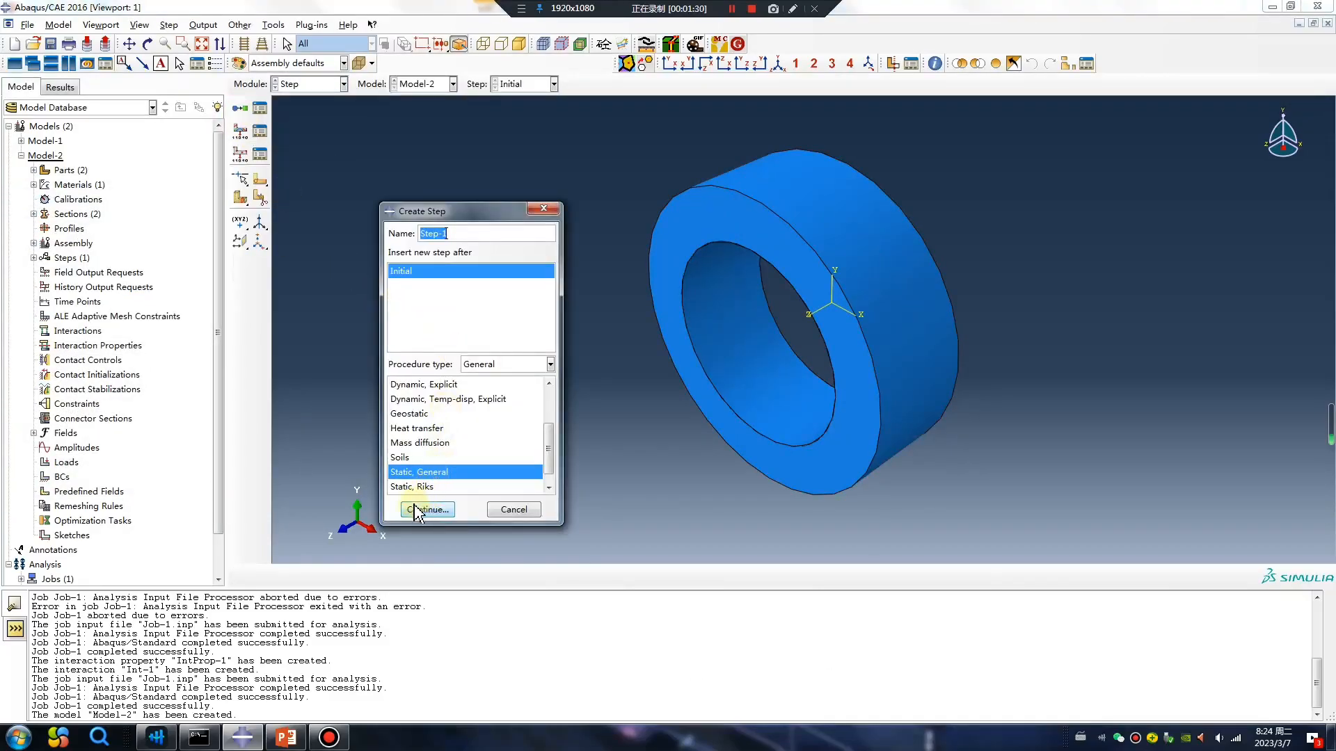
{"action": "left_click", "coordinate": [435, 511]}
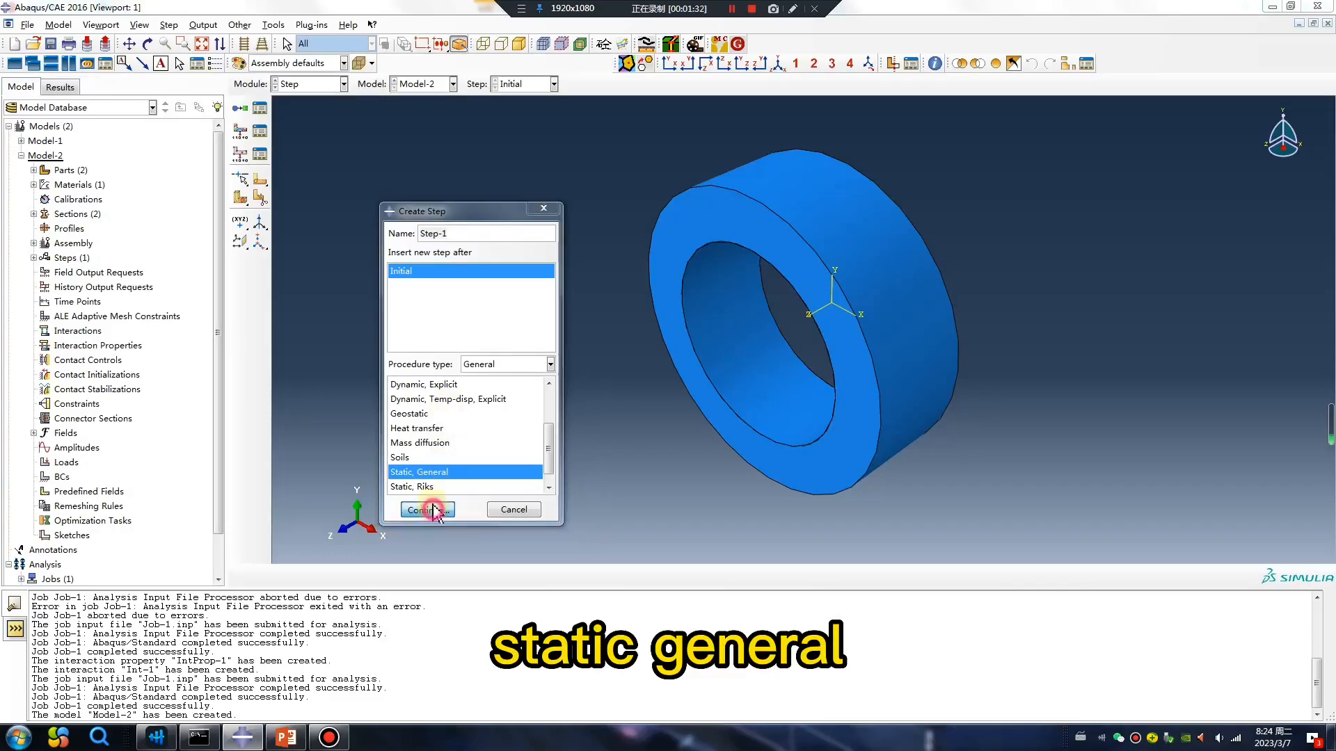
{"action": "left_click", "coordinate": [237, 331]}
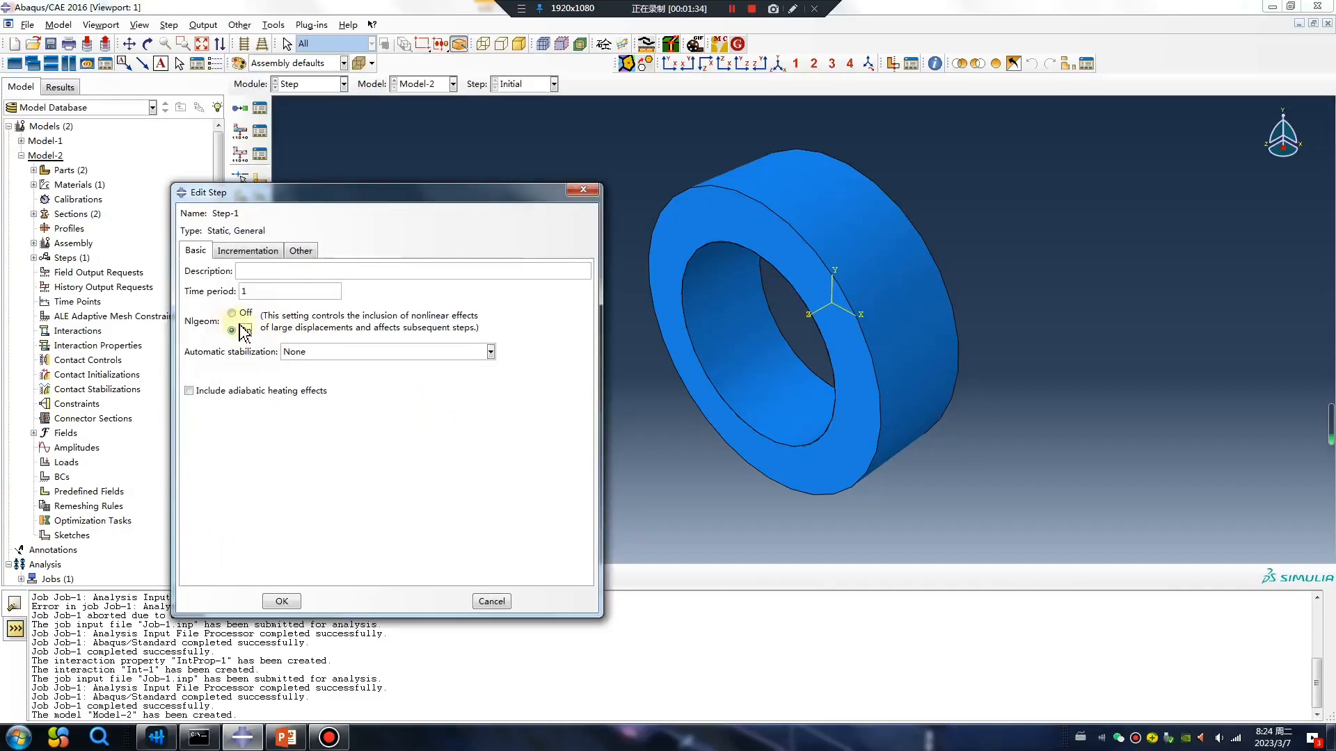
Set the step's maximum number of increments to 10000 and initial increment size to 0.01, and reduce the maximum increment size.
{"action": "left_click", "coordinate": [249, 249]}
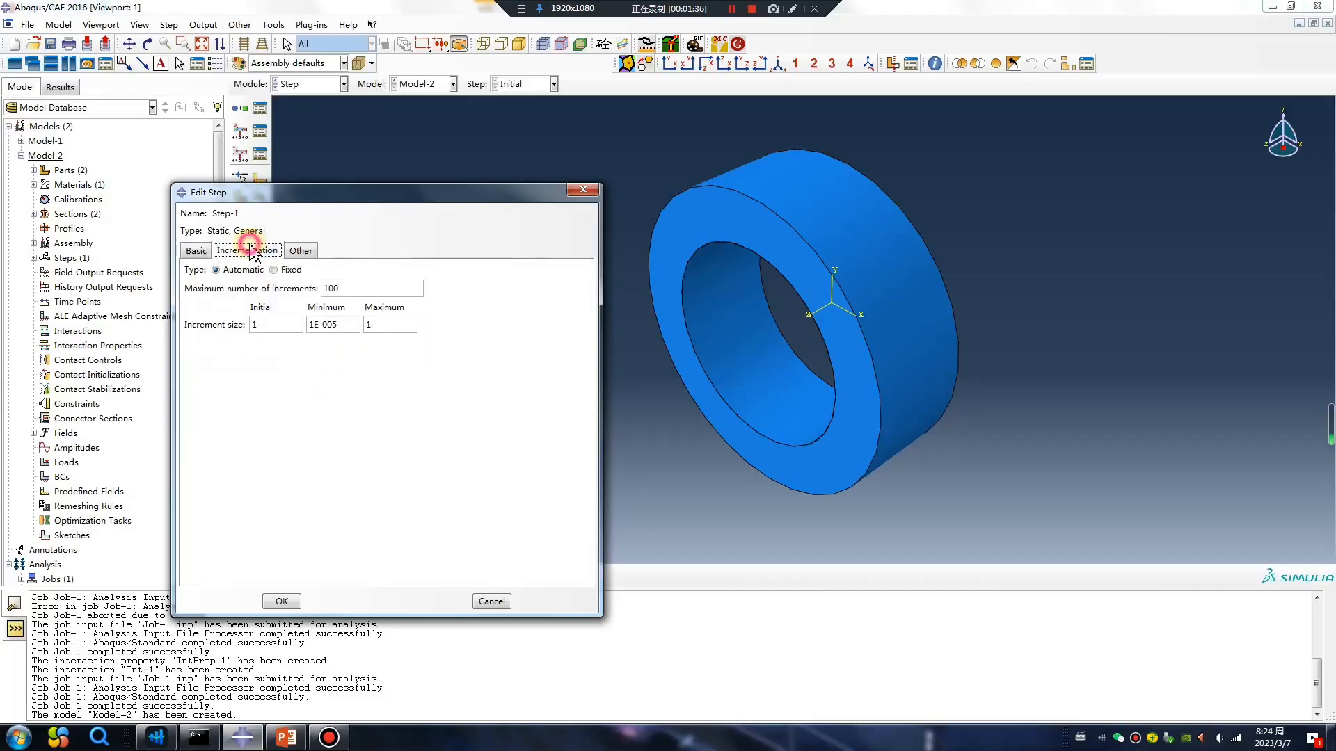
{"action": "left_click_drag", "start_coordinate": [269, 327], "coordinate": [242, 341]}
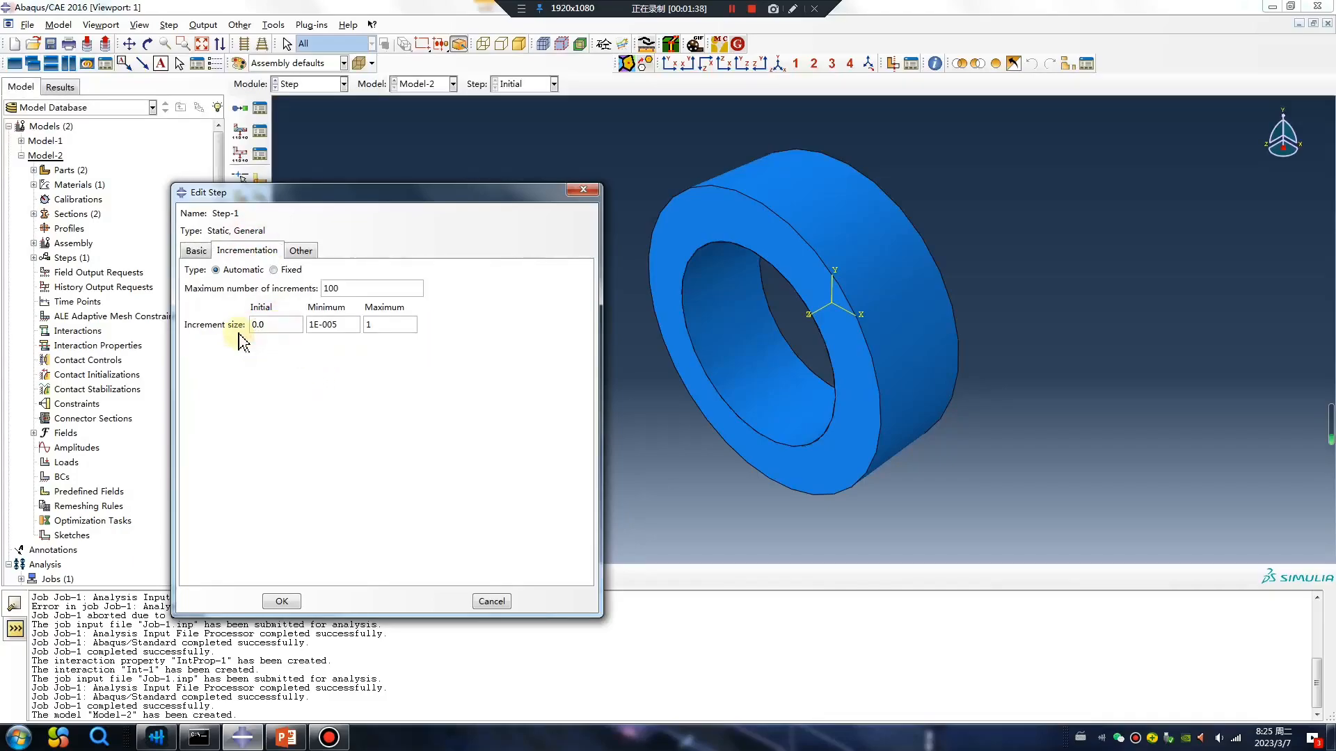
{"action": "type", "text": "00"}
{"action": "double_click", "coordinate": [369, 324]}
{"action": "type", "text": "0"}
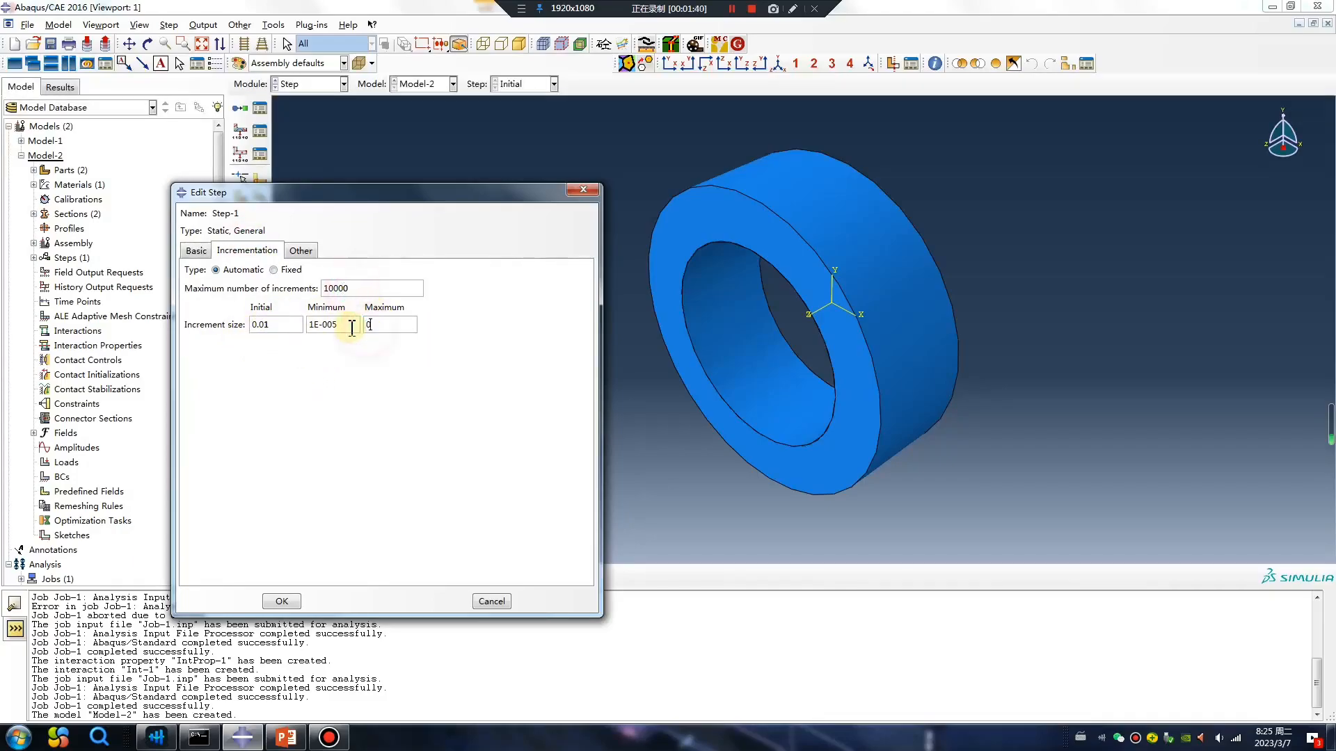
{"action": "left_click", "coordinate": [282, 601]}
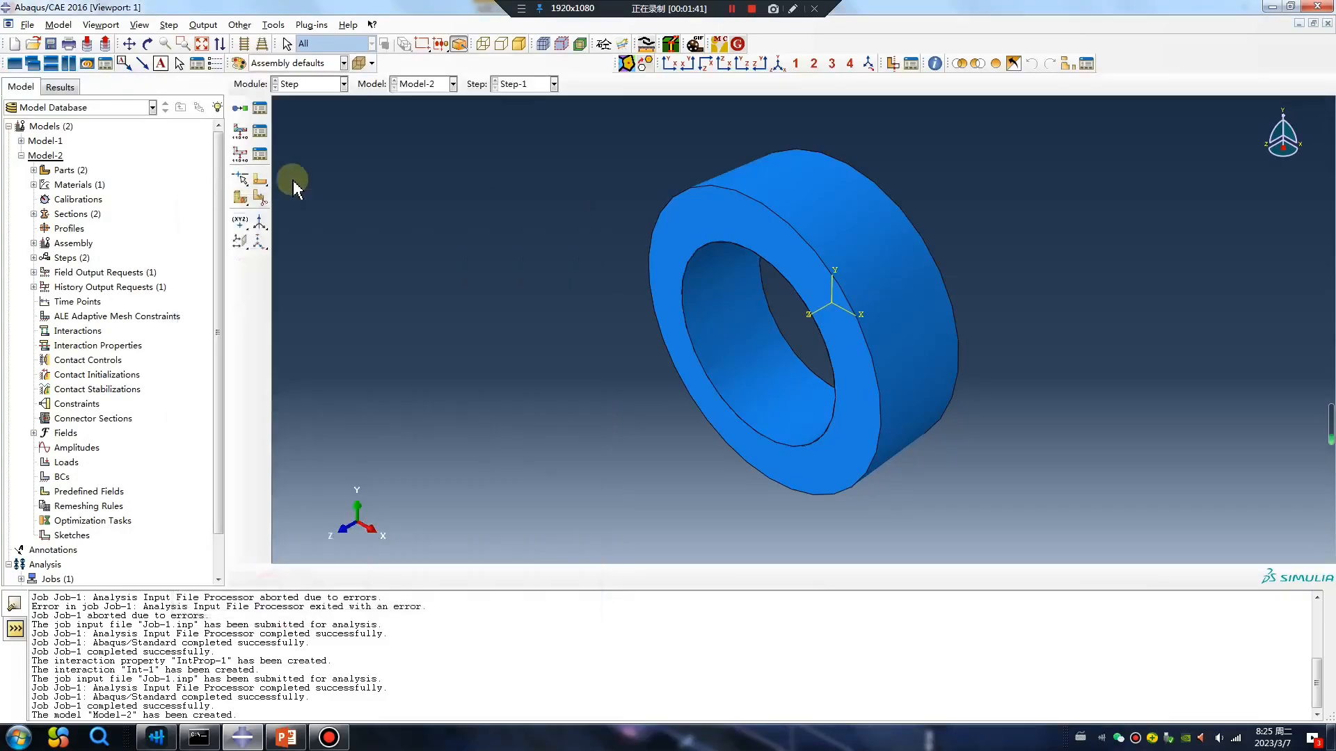
Edit field output request F-Output-1 to write at evenly spaced time intervals with an interval of 10.
{"action": "left_click", "coordinate": [260, 131]}
{"action": "double_click", "coordinate": [625, 331]}
{"action": "left_click", "coordinate": [656, 203]}
{"action": "left_click", "coordinate": [612, 251]}
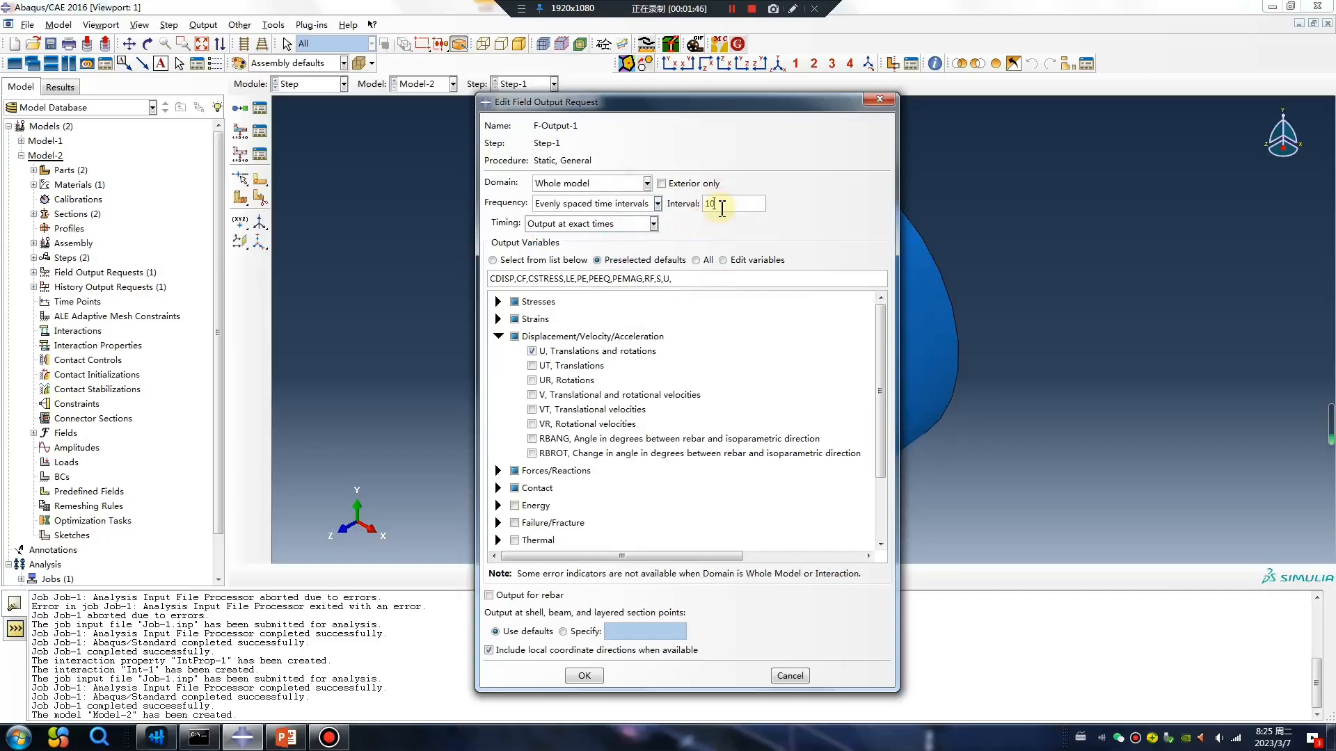
{"action": "left_click", "coordinate": [583, 676]}
Start a surface-to-surface contact interaction in the Initial step with the thick ring's inner cylindrical face as the master surface.
{"action": "left_click", "coordinate": [343, 84]}
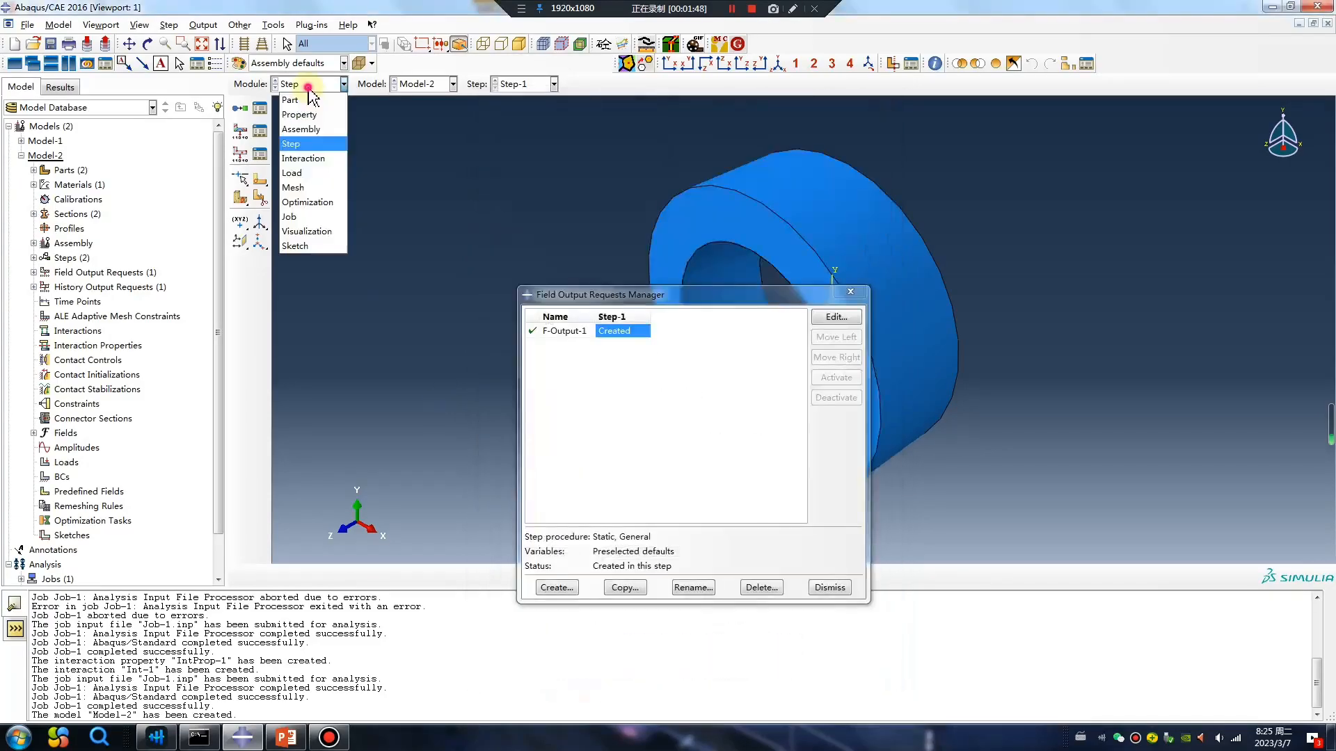
{"action": "left_click", "coordinate": [324, 159]}
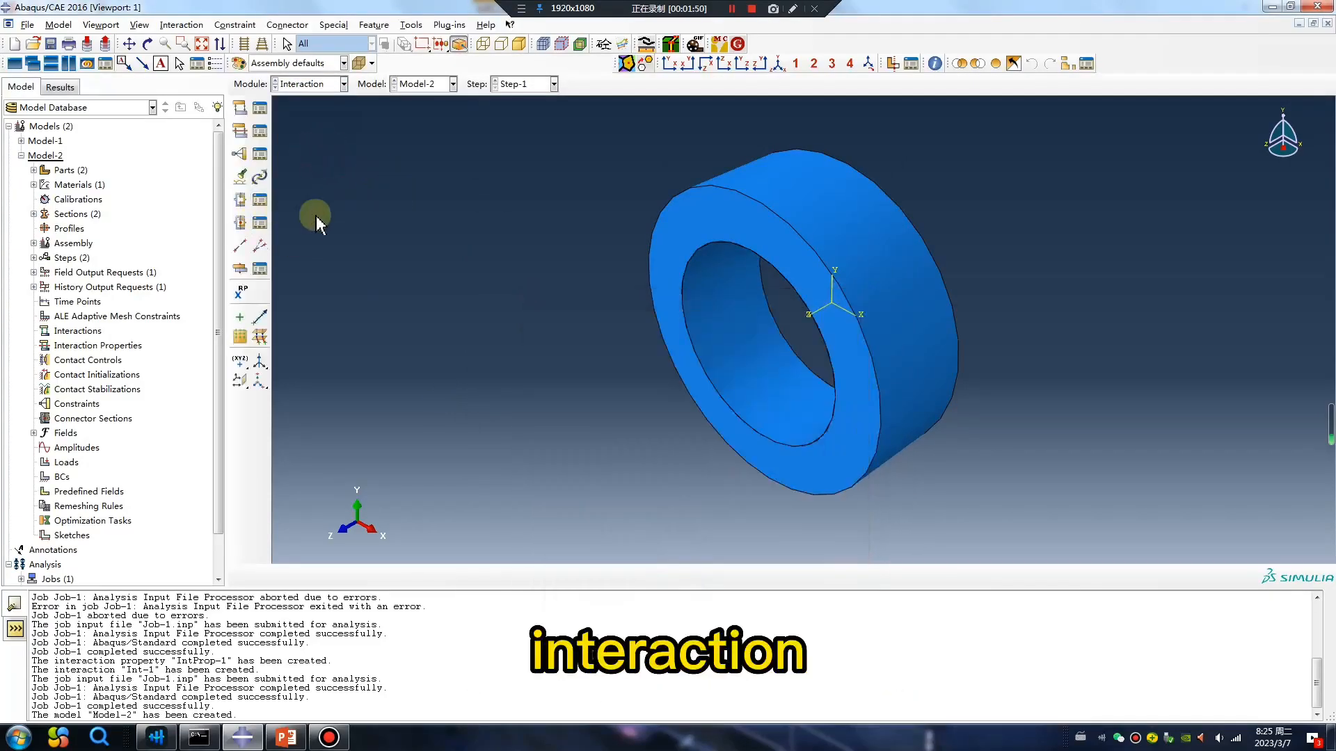
{"action": "left_click", "coordinate": [241, 109]}
{"action": "left_click", "coordinate": [59, 139]}
{"action": "left_click", "coordinate": [62, 148]}
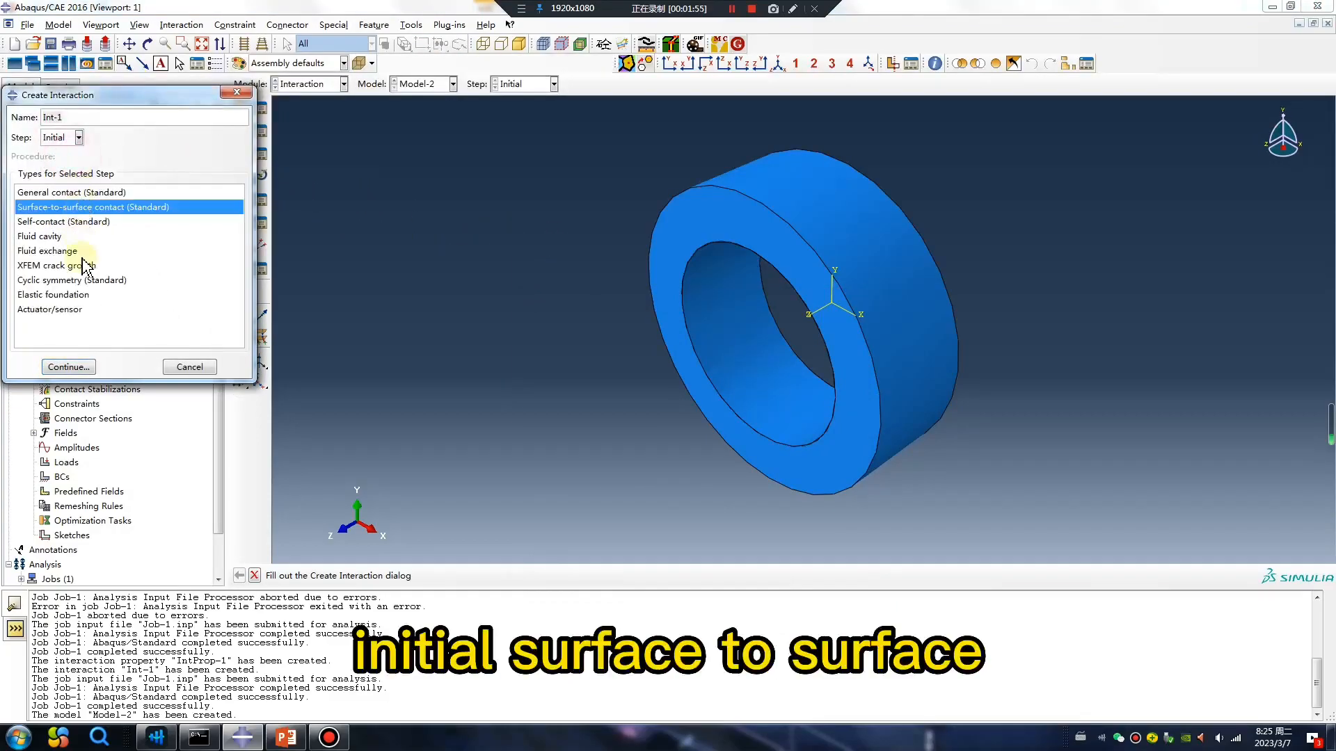
{"action": "left_click", "coordinate": [75, 370]}
{"action": "left_click", "coordinate": [700, 341]}
{"action": "middle_click", "coordinate": [596, 414]}
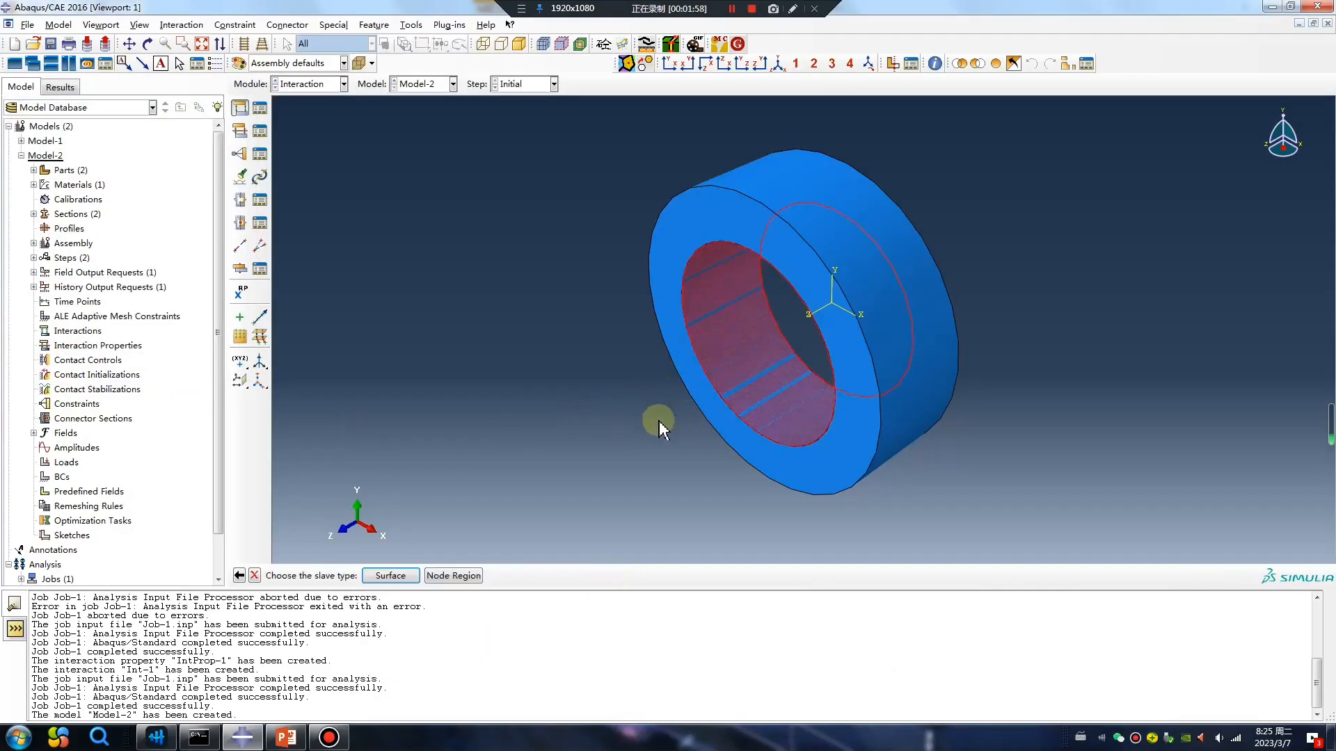
Replace the viewport contents with only the Part-1-1 instance using a display group.
{"action": "left_click", "coordinate": [1067, 64]}
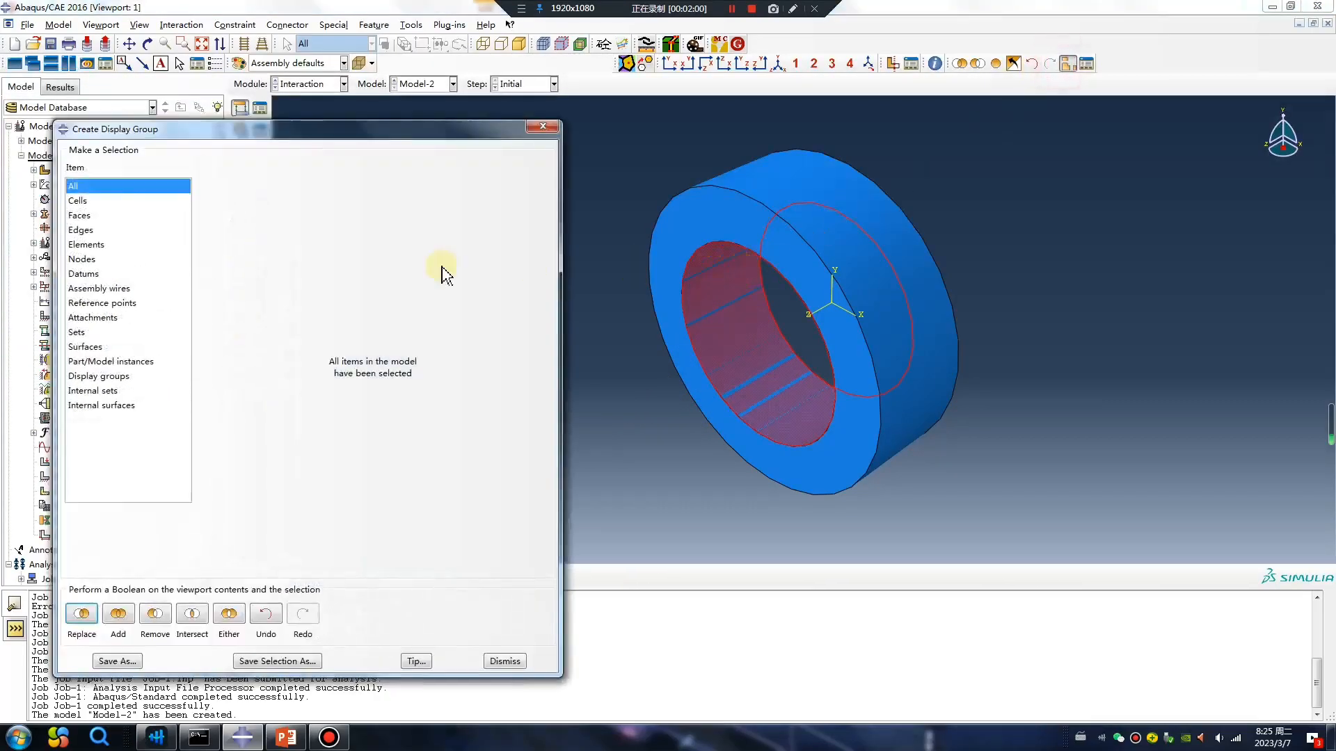
{"action": "left_click", "coordinate": [122, 362]}
{"action": "left_click", "coordinate": [250, 191]}
{"action": "left_click", "coordinate": [81, 613]}
{"action": "left_click", "coordinate": [548, 128]}
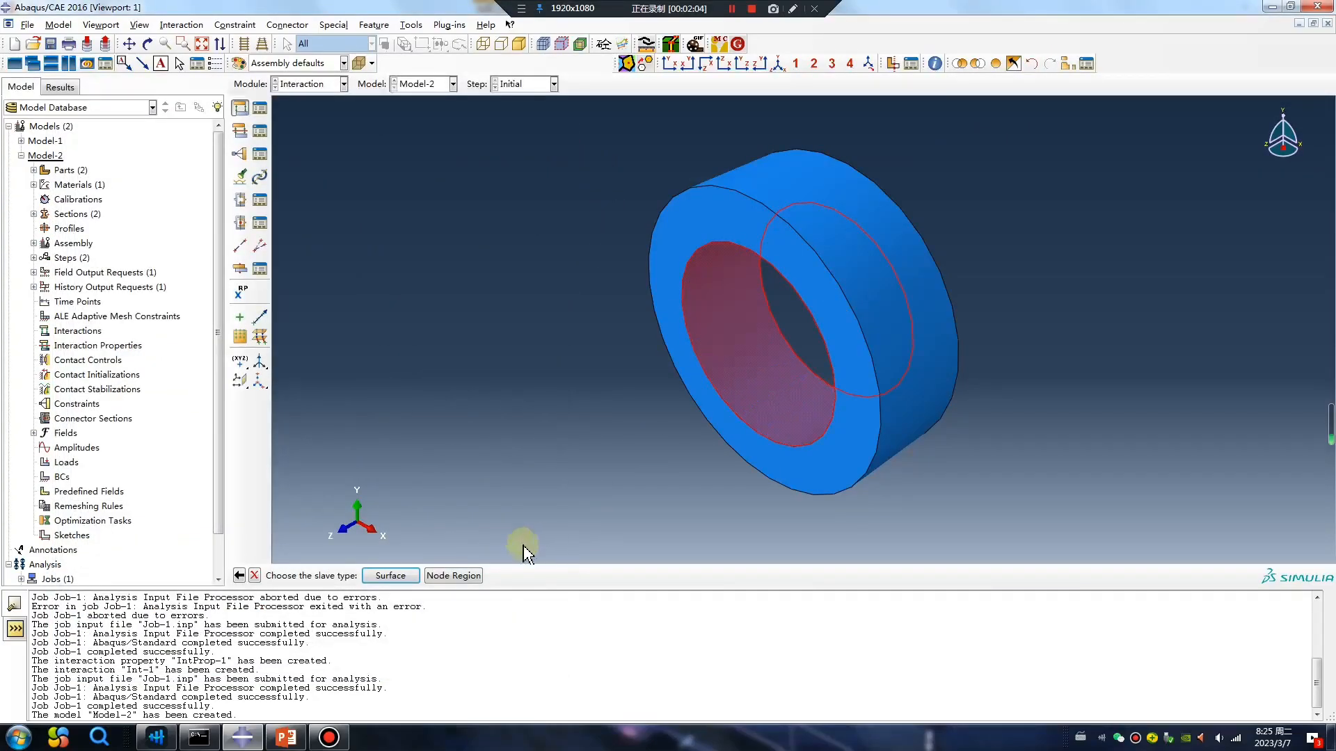
Set the contact's slave type to Surface and replace the viewport contents with only the Part-2-1 instance.
{"action": "left_click", "coordinate": [390, 576]}
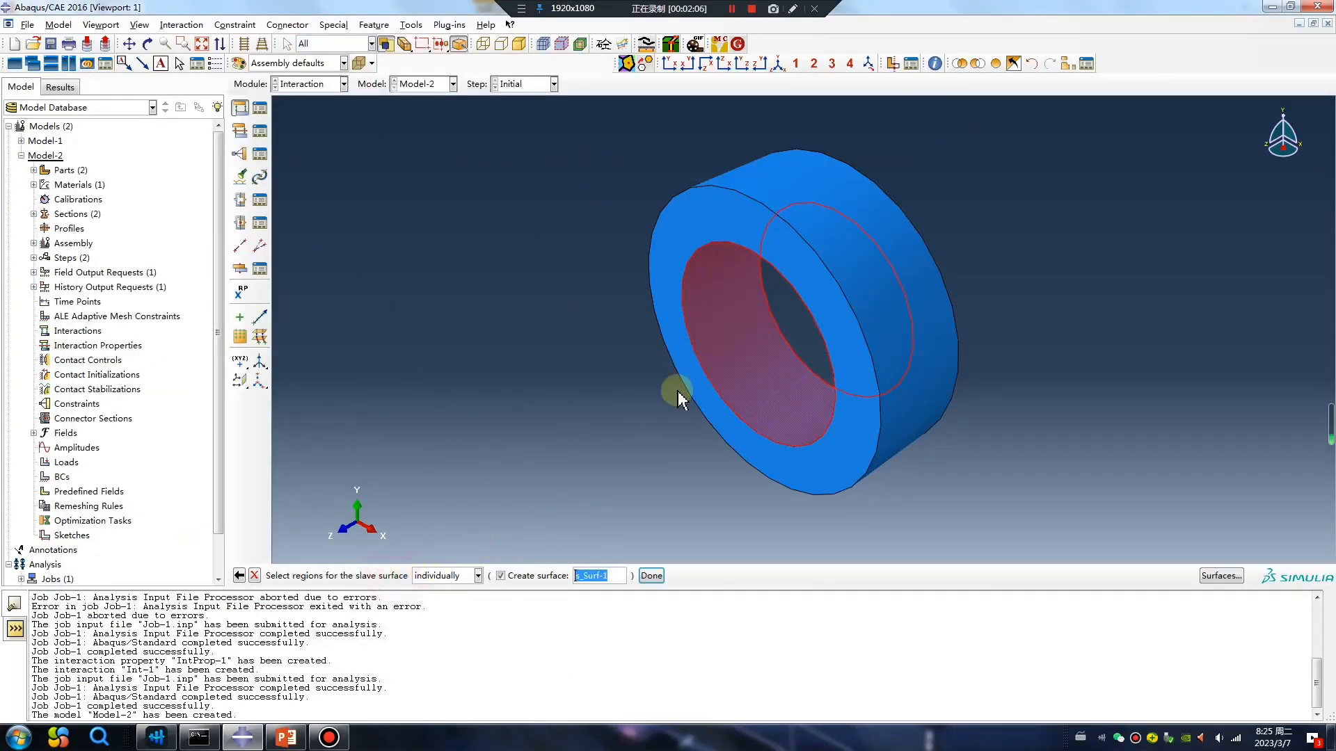
{"action": "left_click", "coordinate": [1067, 64]}
{"action": "left_click", "coordinate": [249, 206]}
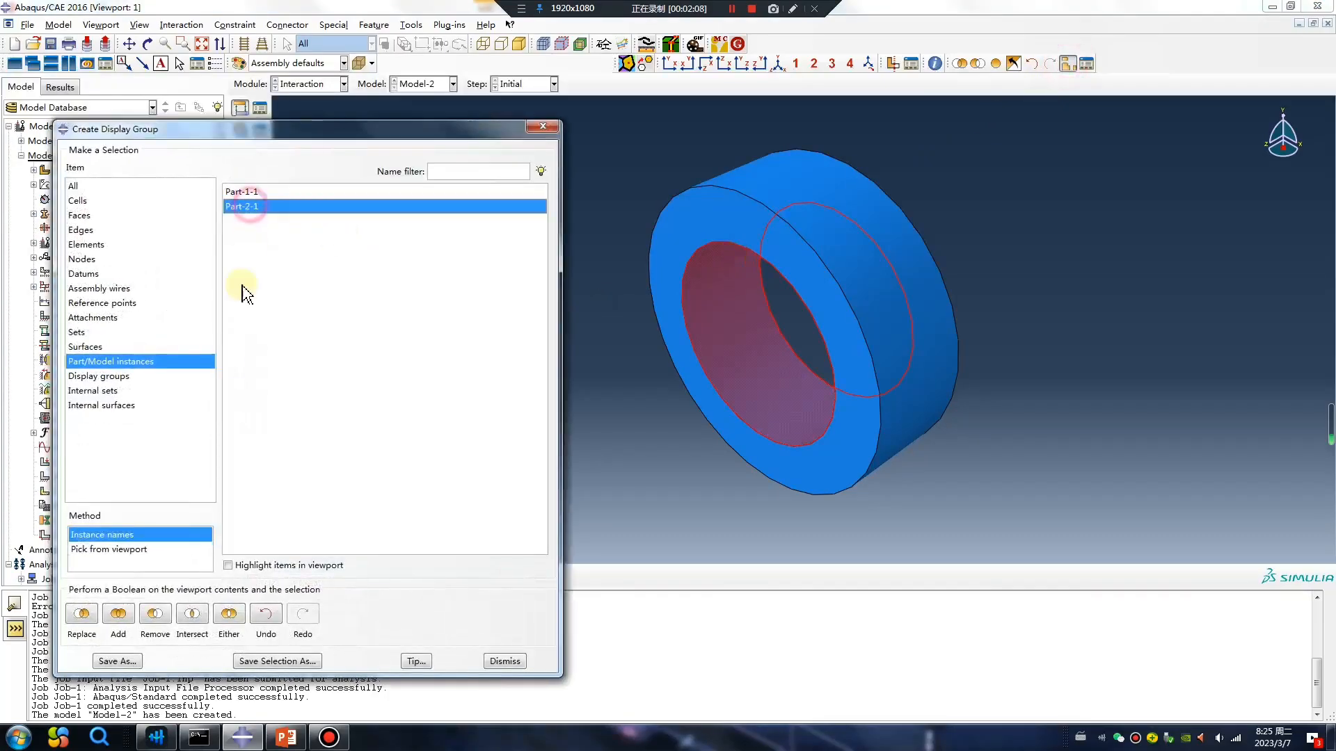
{"action": "left_click", "coordinate": [81, 613]}
{"action": "left_click", "coordinate": [549, 128]}
Assign the Part-2-1 cylindrical shell face as the slave surface, using its brown side.
{"action": "left_click", "coordinate": [804, 256]}
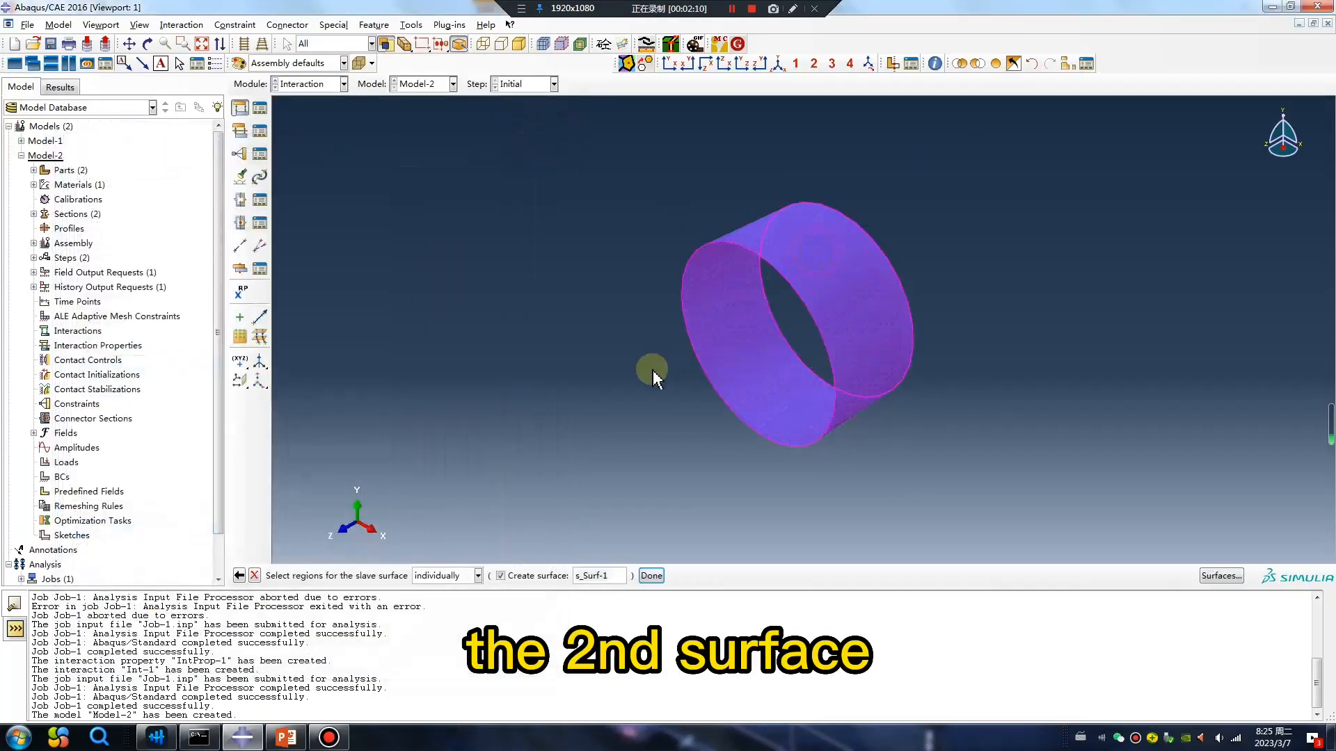
{"action": "middle_click", "coordinate": [653, 369]}
{"action": "left_click_drag", "start_coordinate": [727, 382], "coordinate": [869, 395], "text": "ctrl+alt"}
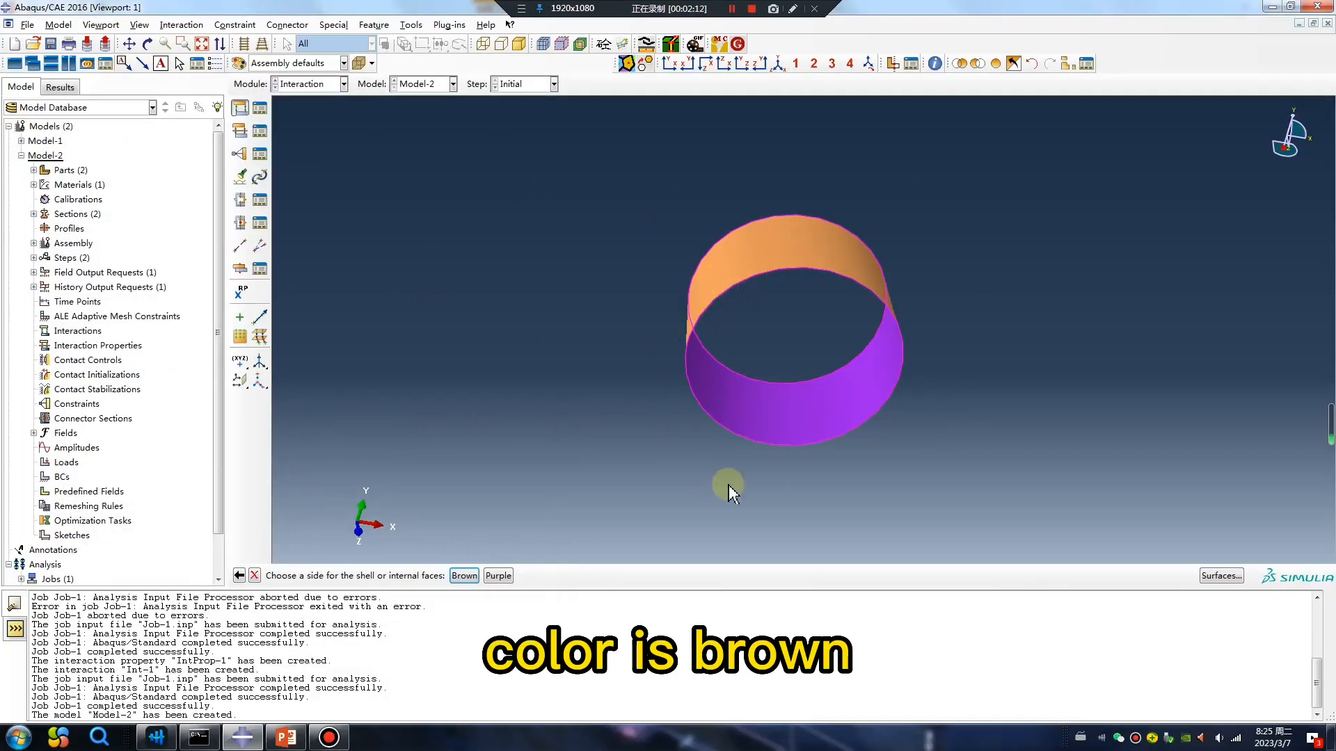
{"action": "left_click", "coordinate": [464, 574]}
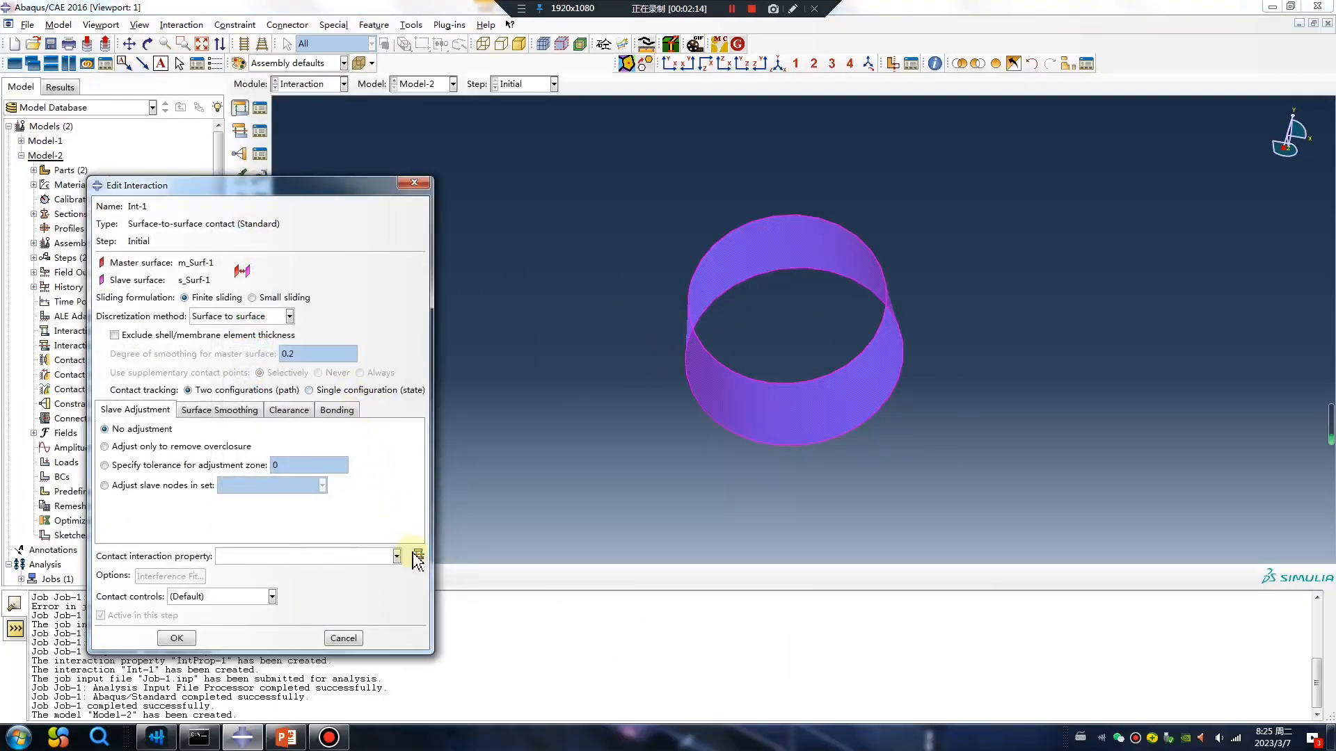
Finish the contact interaction with a new contact property that has Penalty tangential behavior and a friction coefficient of 0.1, and redisplay the whole assembly.
{"action": "left_click", "coordinate": [418, 554]}
{"action": "left_click", "coordinate": [289, 336]}
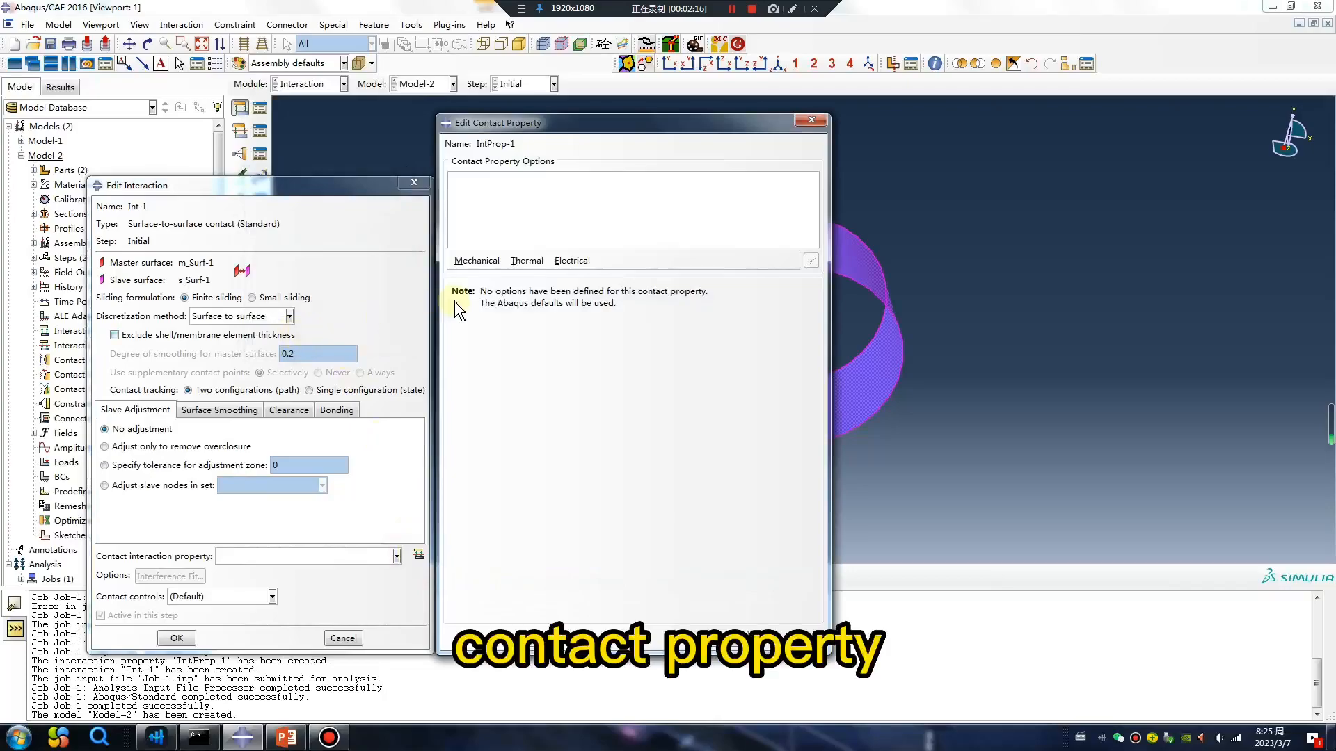
{"action": "left_click", "coordinate": [477, 260]}
{"action": "left_click", "coordinate": [504, 279]}
{"action": "left_click", "coordinate": [581, 306]}
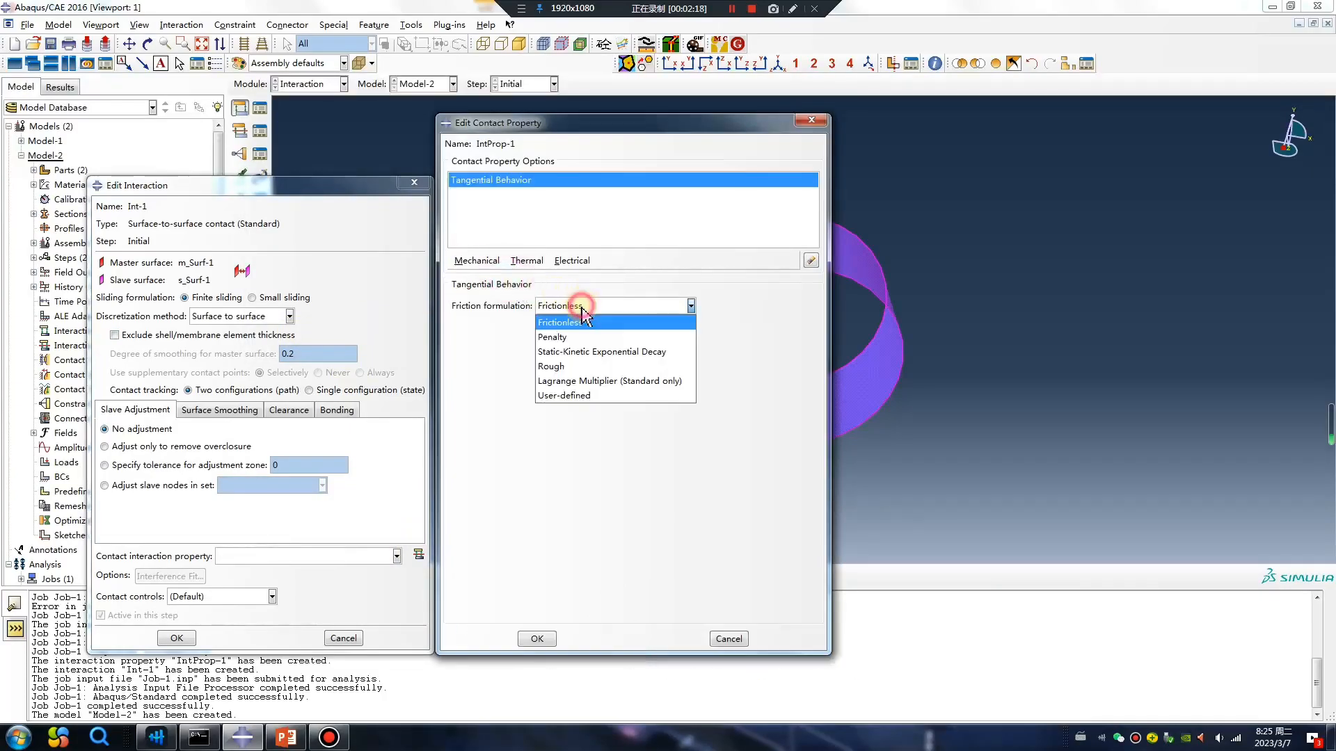
{"action": "left_click", "coordinate": [567, 335]}
{"action": "left_click", "coordinate": [487, 464]}
{"action": "type", "text": "0.1"}
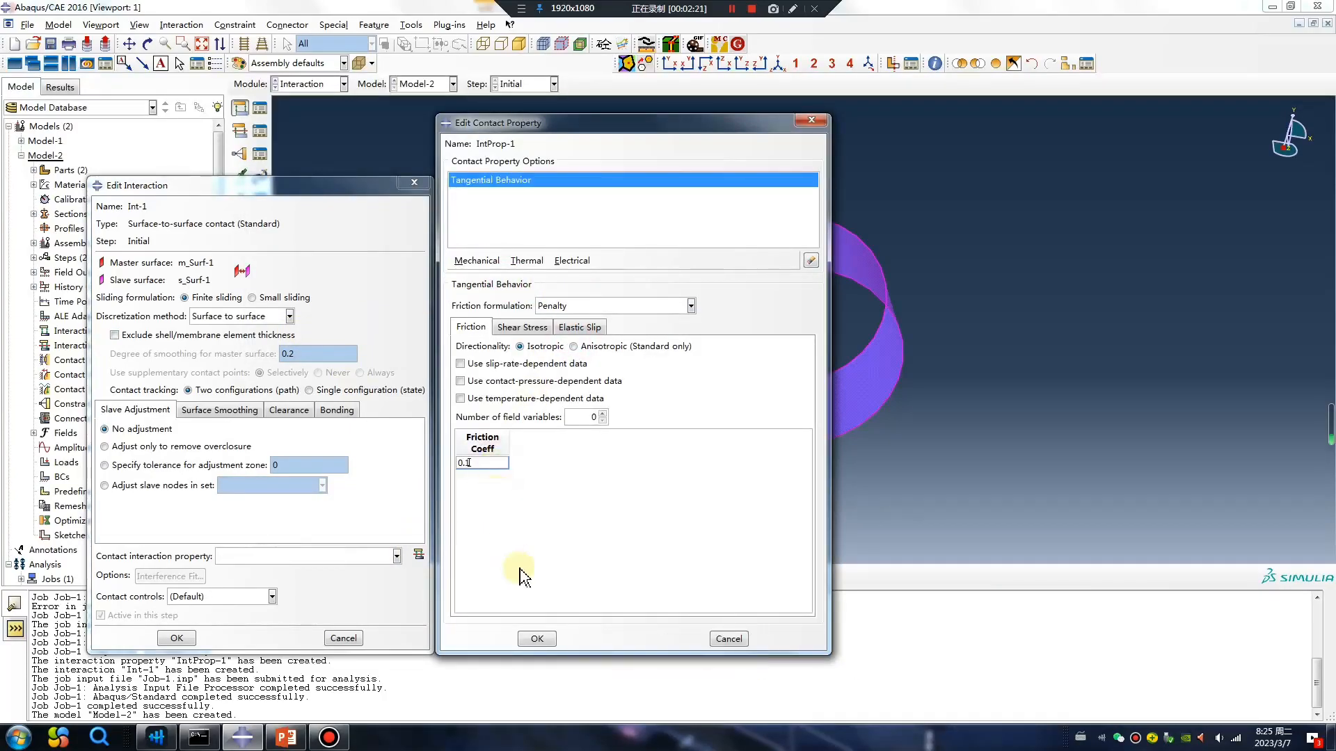
{"action": "left_click", "coordinate": [544, 638]}
{"action": "left_click", "coordinate": [177, 638]}
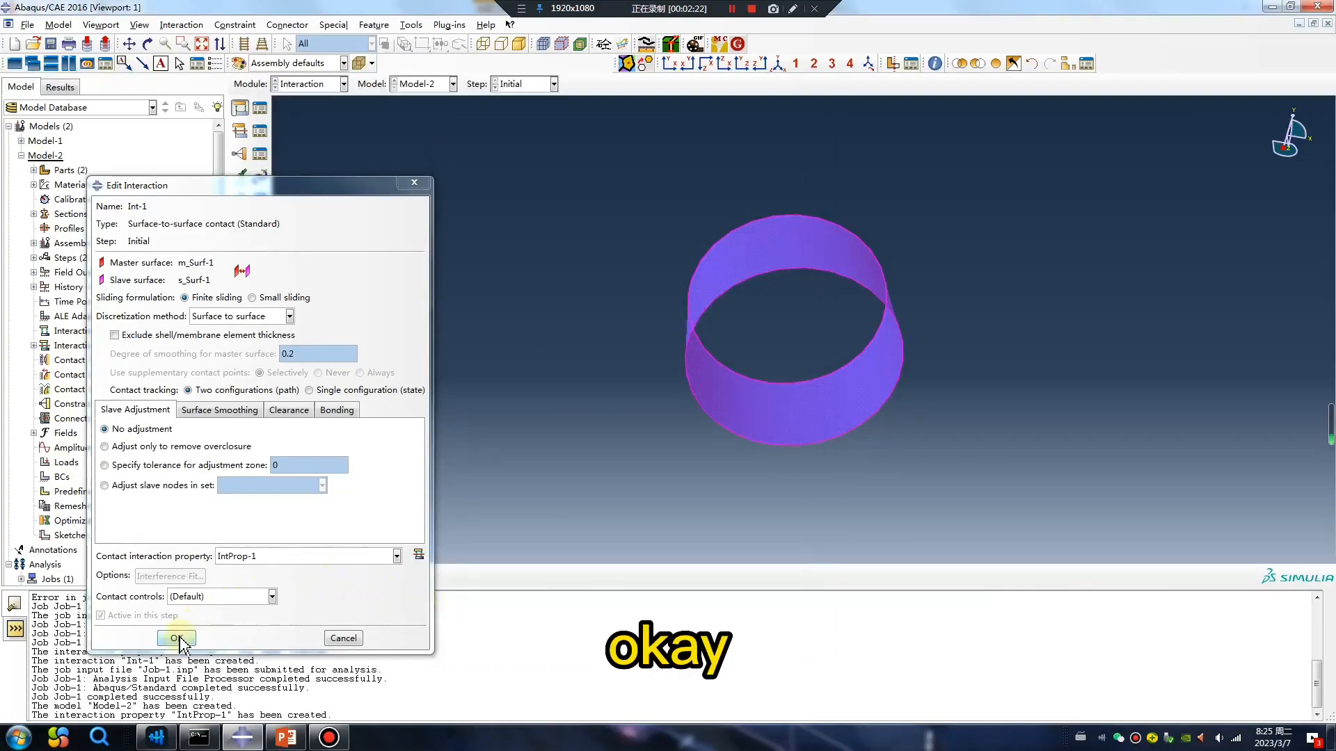
{"action": "left_click", "coordinate": [997, 65]}
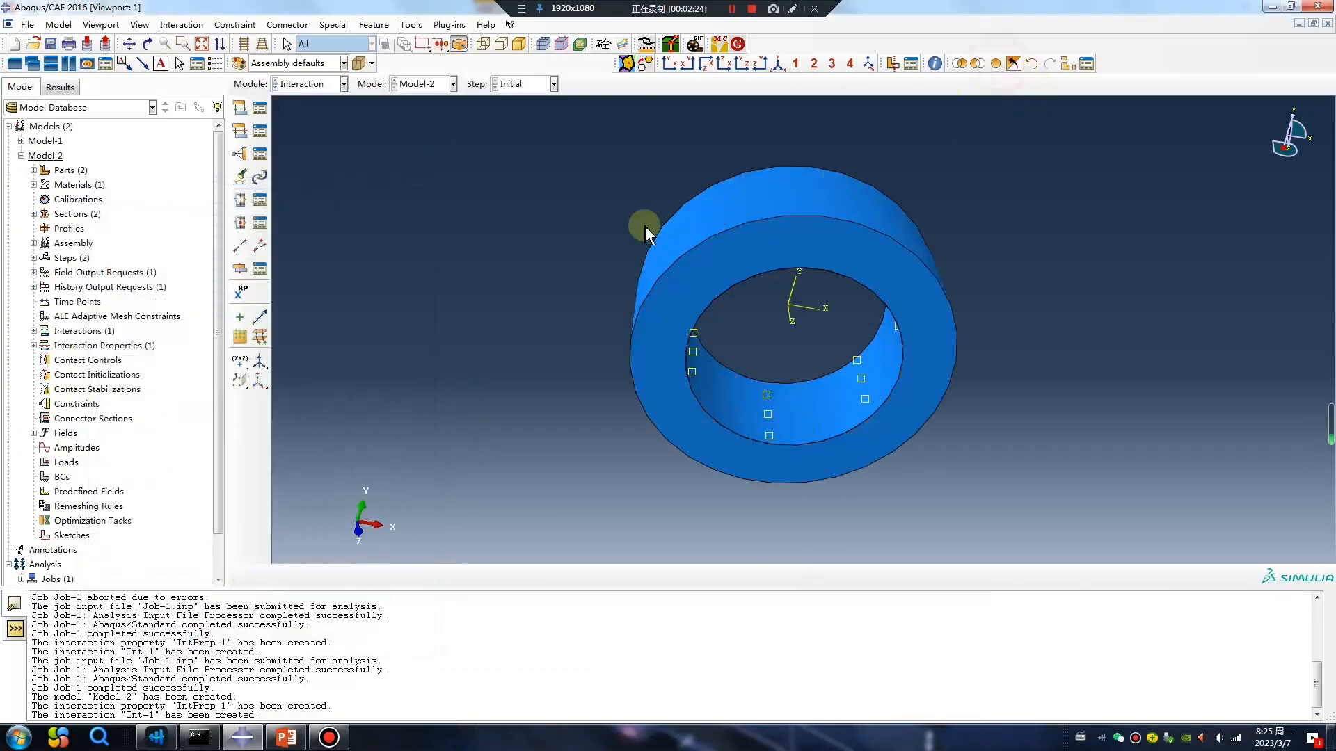
Seed Part-2 with the default global seeds and mesh it in the Mesh module.
{"action": "left_click", "coordinate": [316, 84]}
{"action": "left_click", "coordinate": [305, 188]}
{"action": "left_click", "coordinate": [554, 83]}
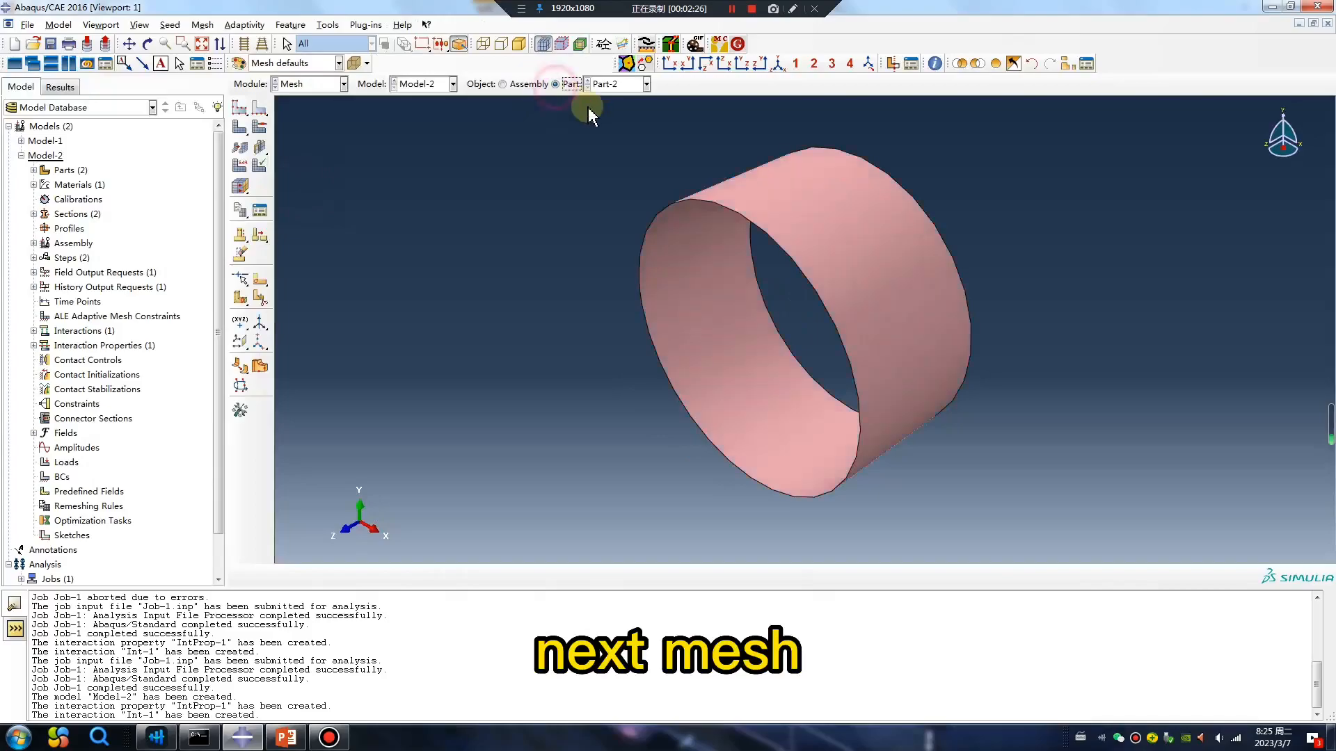
{"action": "left_click", "coordinate": [240, 127]}
{"action": "middle_click", "coordinate": [432, 225]}
Set Part-1's mesh controls to the Medial axis algorithm with Hex sweep elements, and seed and mesh the part.
{"action": "left_click", "coordinate": [601, 83]}
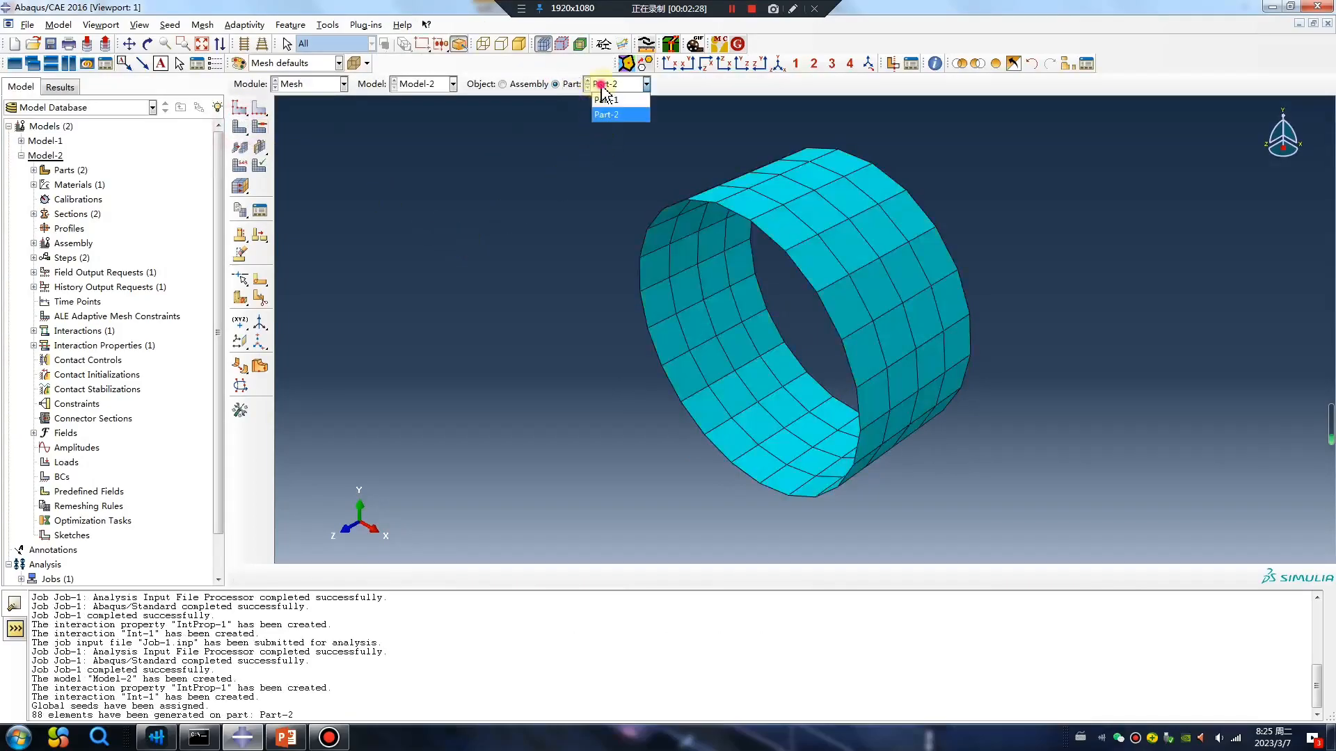
{"action": "left_click", "coordinate": [627, 101]}
{"action": "left_click", "coordinate": [259, 126]}
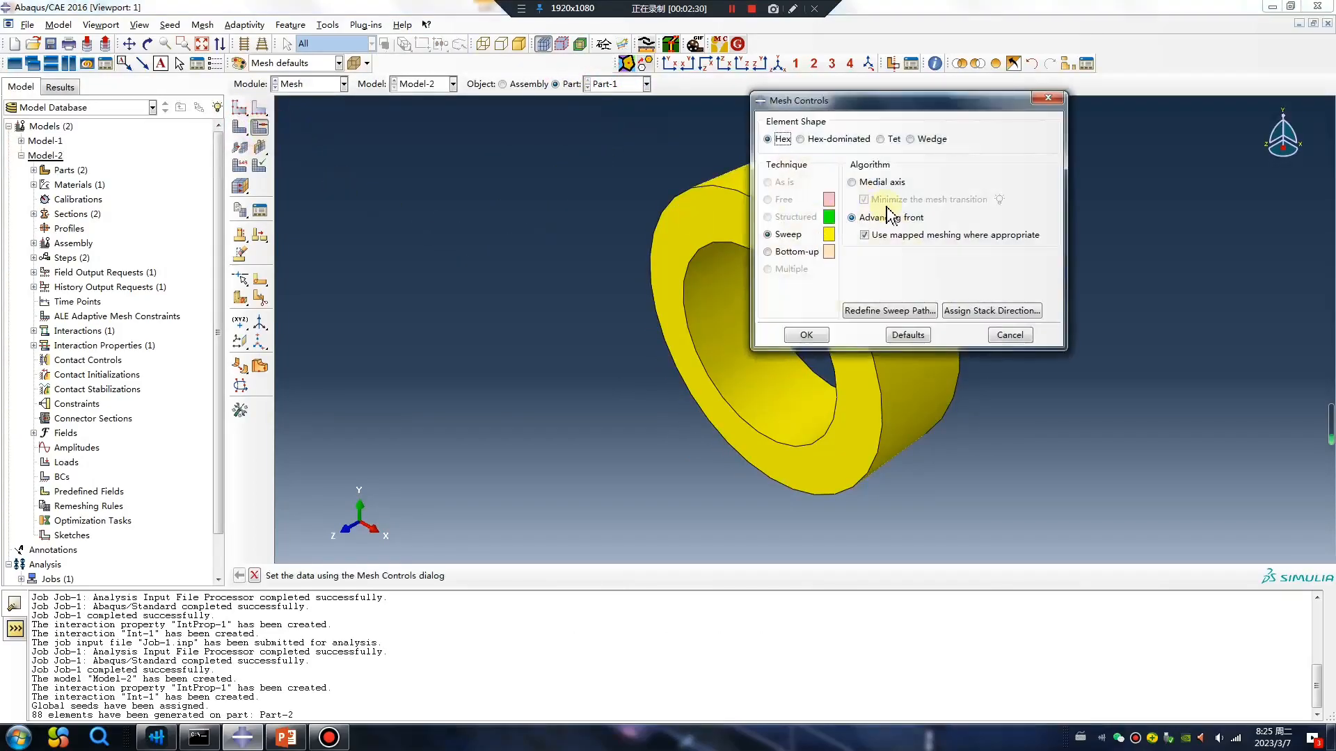
{"action": "left_click", "coordinate": [866, 184]}
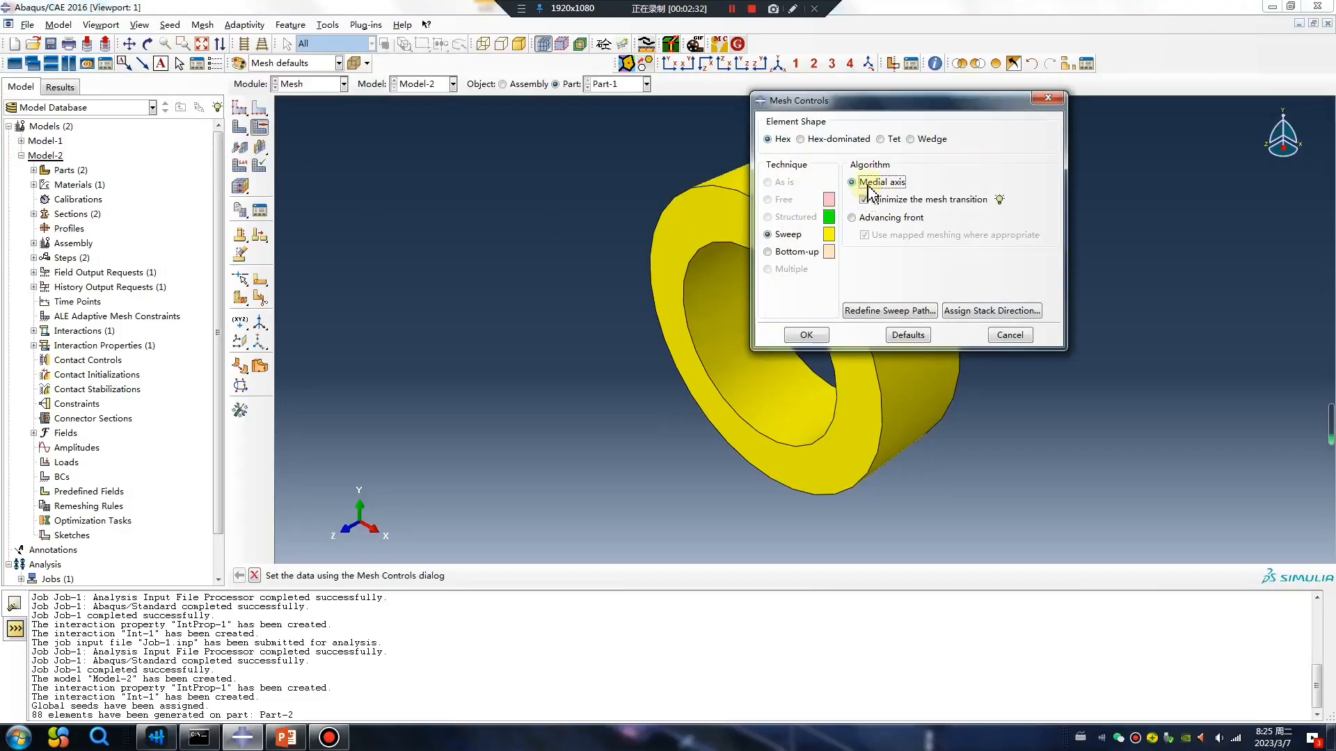
{"action": "left_click", "coordinate": [806, 336]}
{"action": "left_click", "coordinate": [239, 127]}
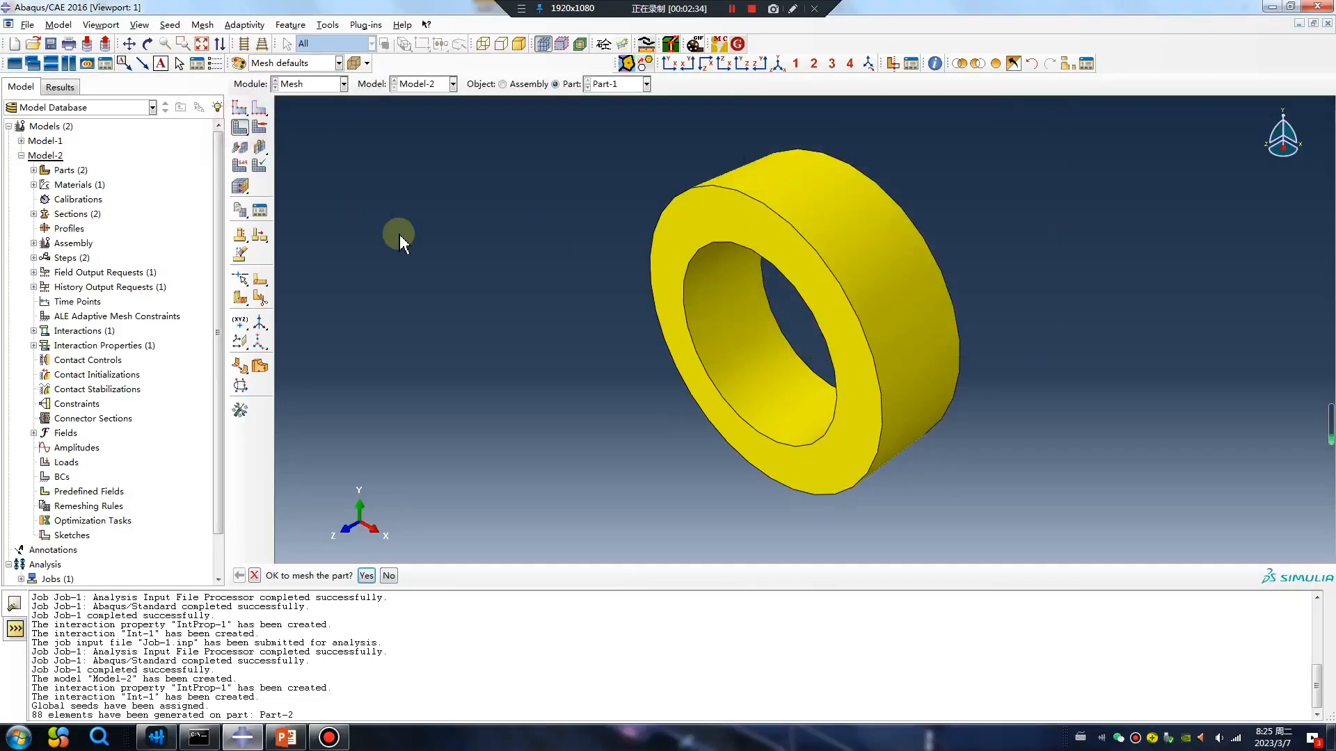
{"action": "middle_click", "coordinate": [344, 127]}
In the Load module, create a cylindrical datum coordinate system with origin 0,0,0, R-axis point 1,0,0 and R-Theta plane point 0,1,0.
{"action": "left_click", "coordinate": [309, 83]}
{"action": "left_click", "coordinate": [306, 179]}
{"action": "left_click_drag", "start_coordinate": [599, 249], "coordinate": [376, 280], "text": "ctrl+alt"}
{"action": "left_click", "coordinate": [259, 308]}
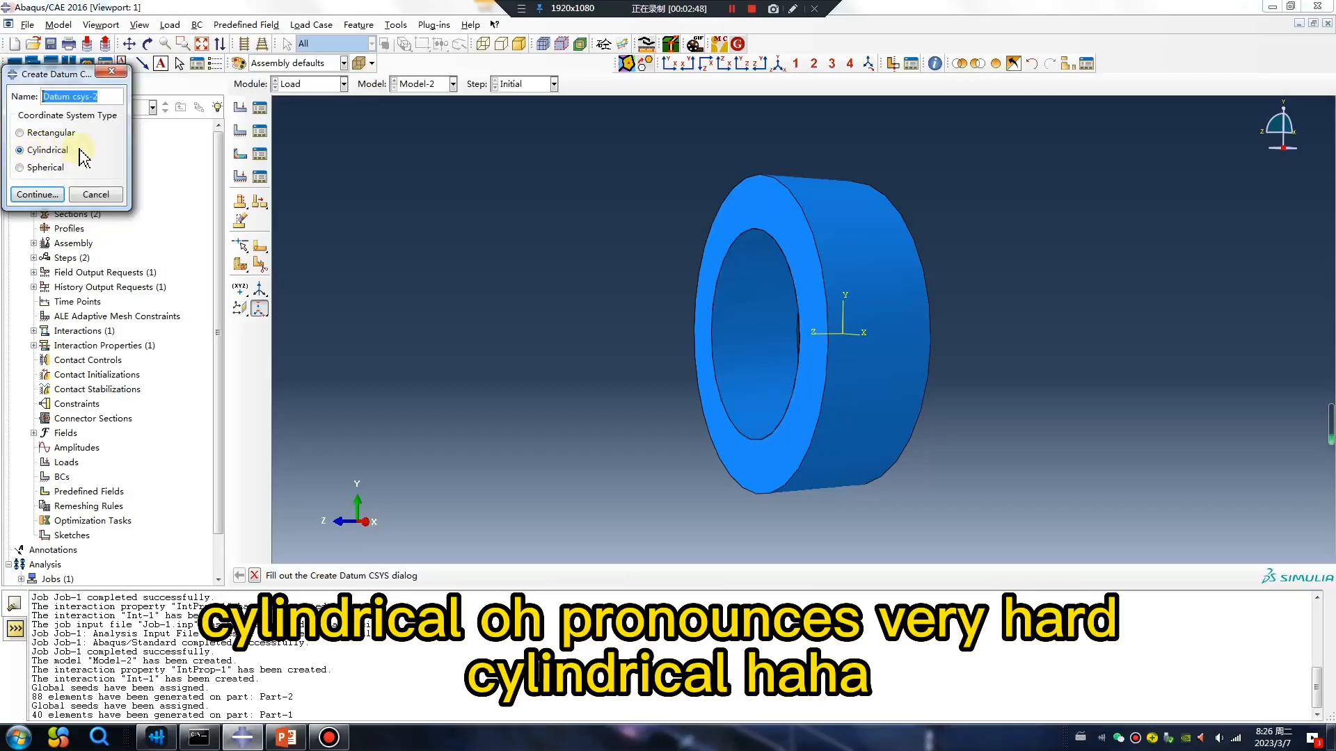
{"action": "left_click", "coordinate": [37, 194]}
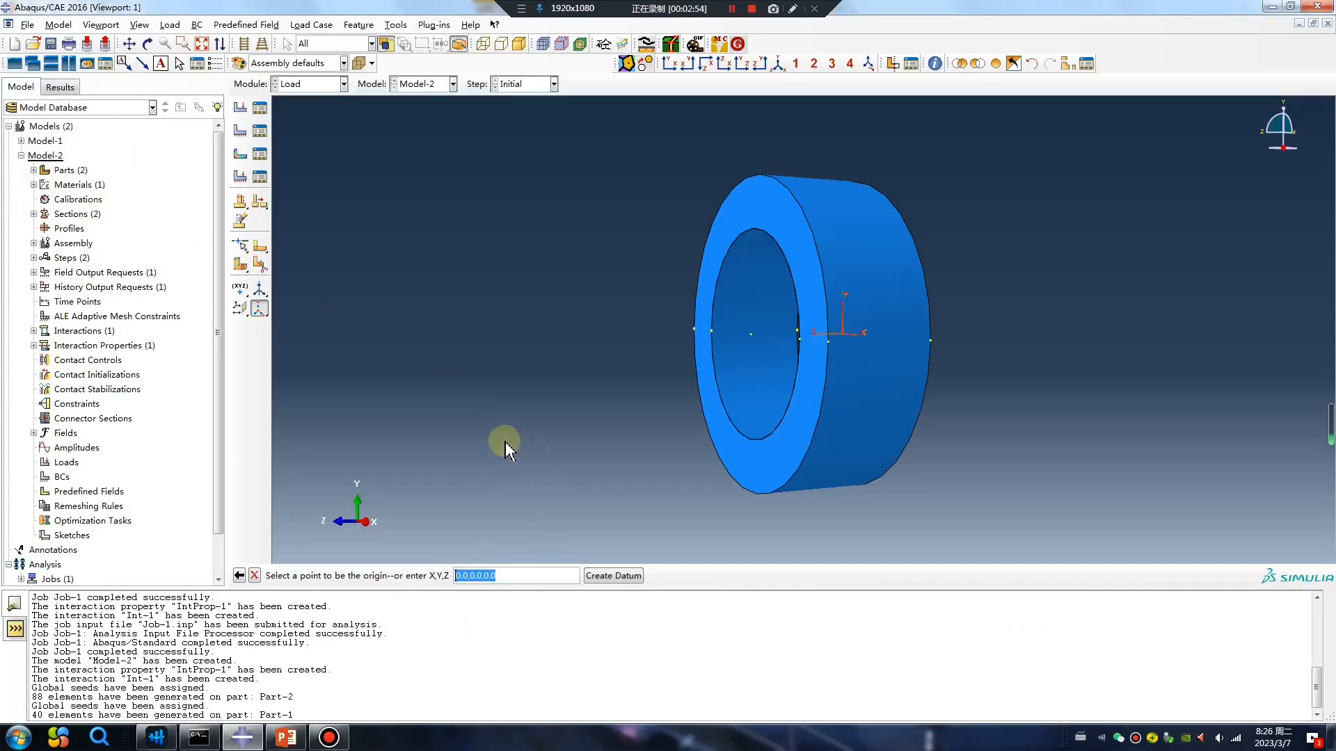
{"action": "key", "text": "Return"}
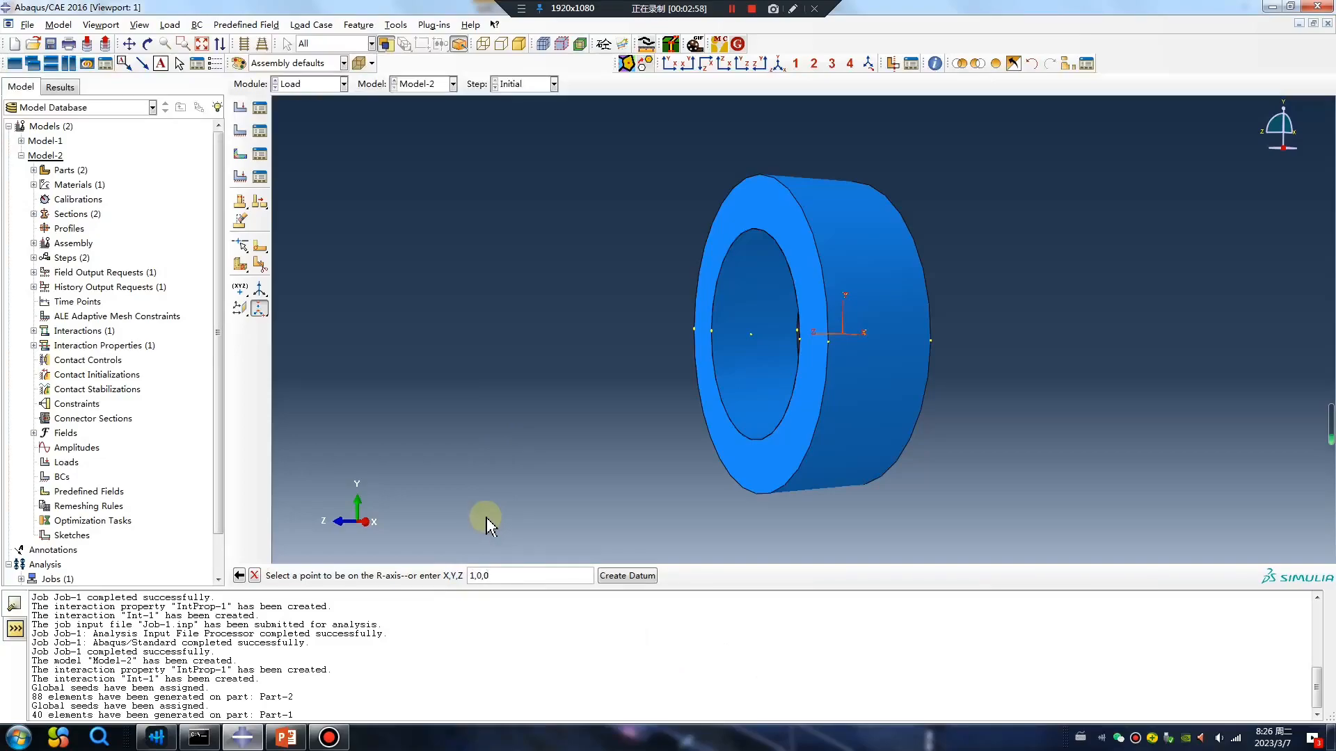
{"action": "key", "text": "Return"}
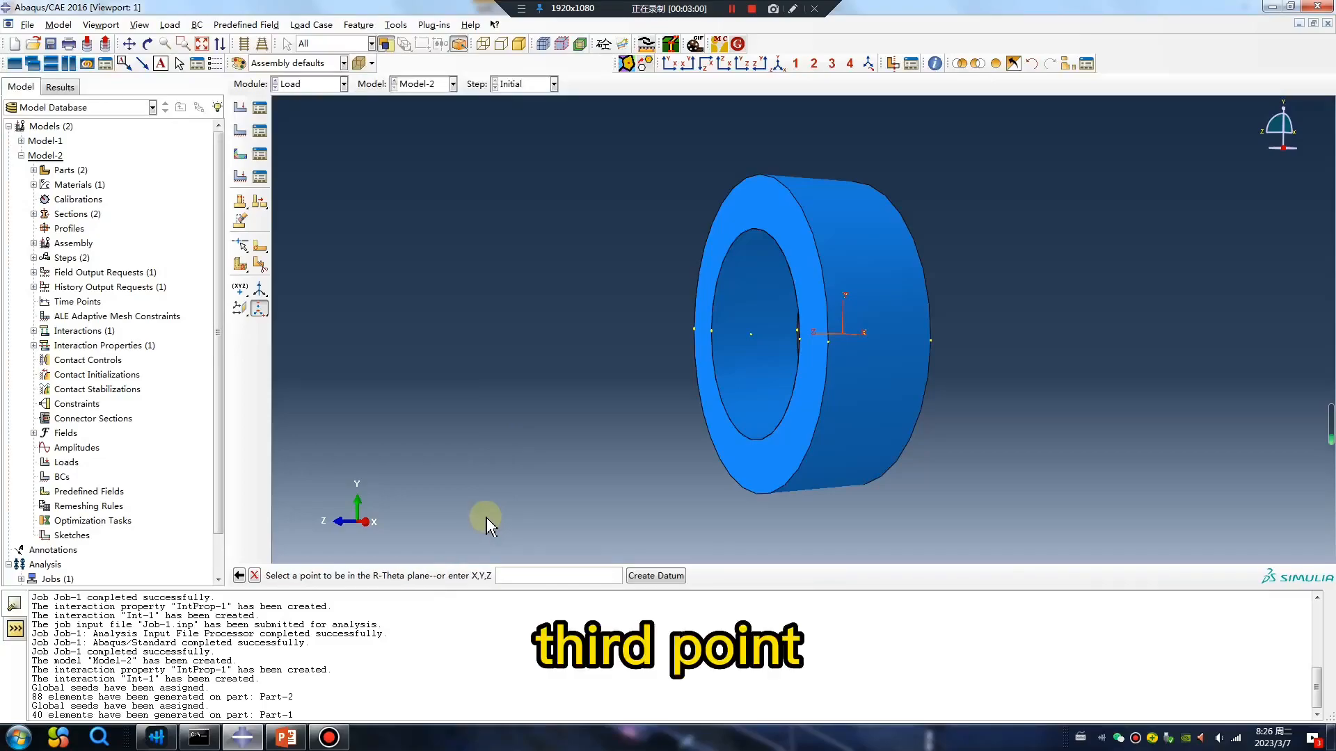
{"action": "type", "text": "0,1,0"}
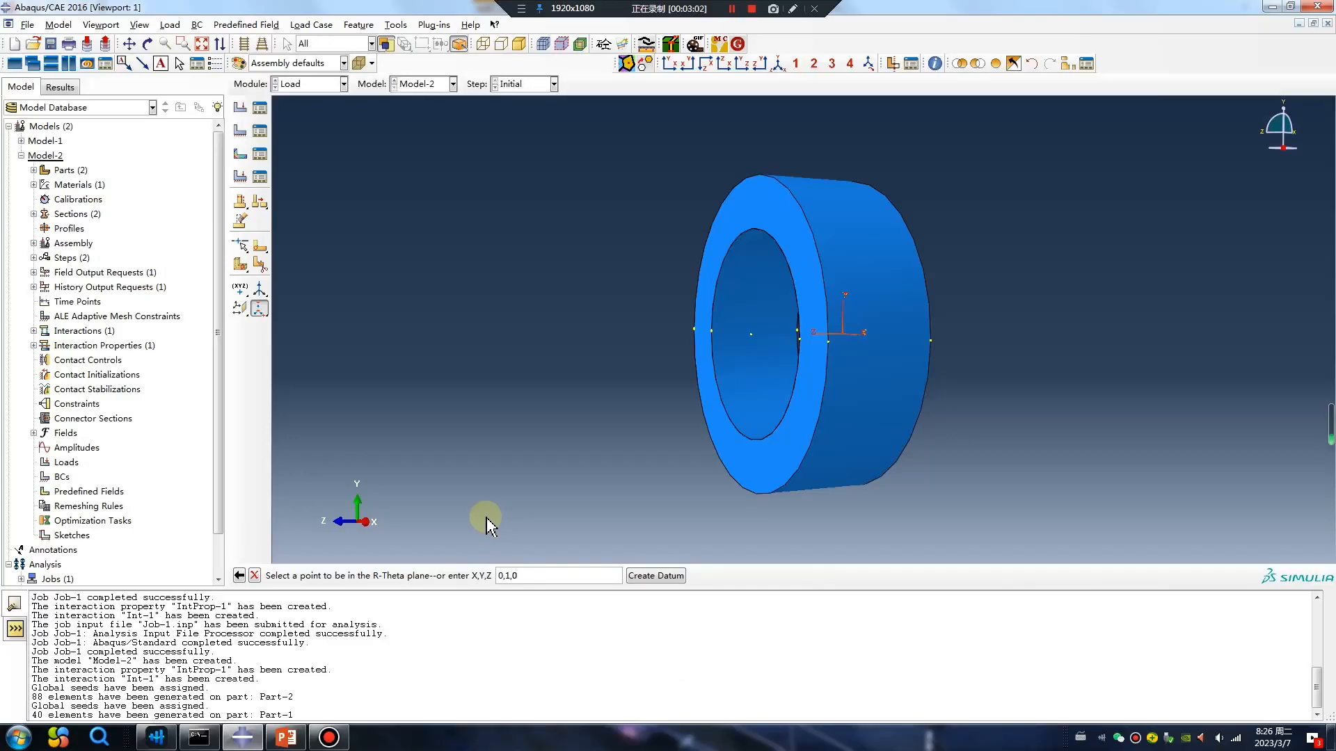
{"action": "key", "text": "Return"}
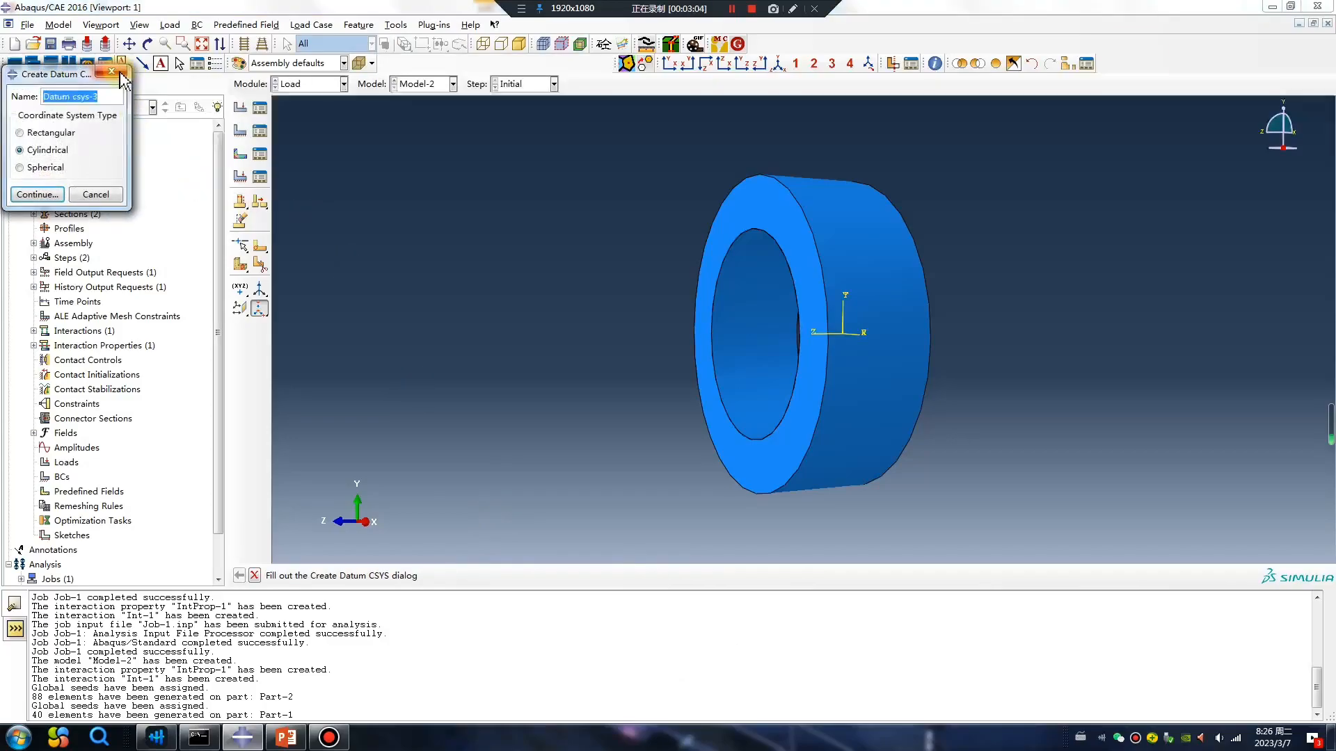
{"action": "left_click", "coordinate": [121, 72]}
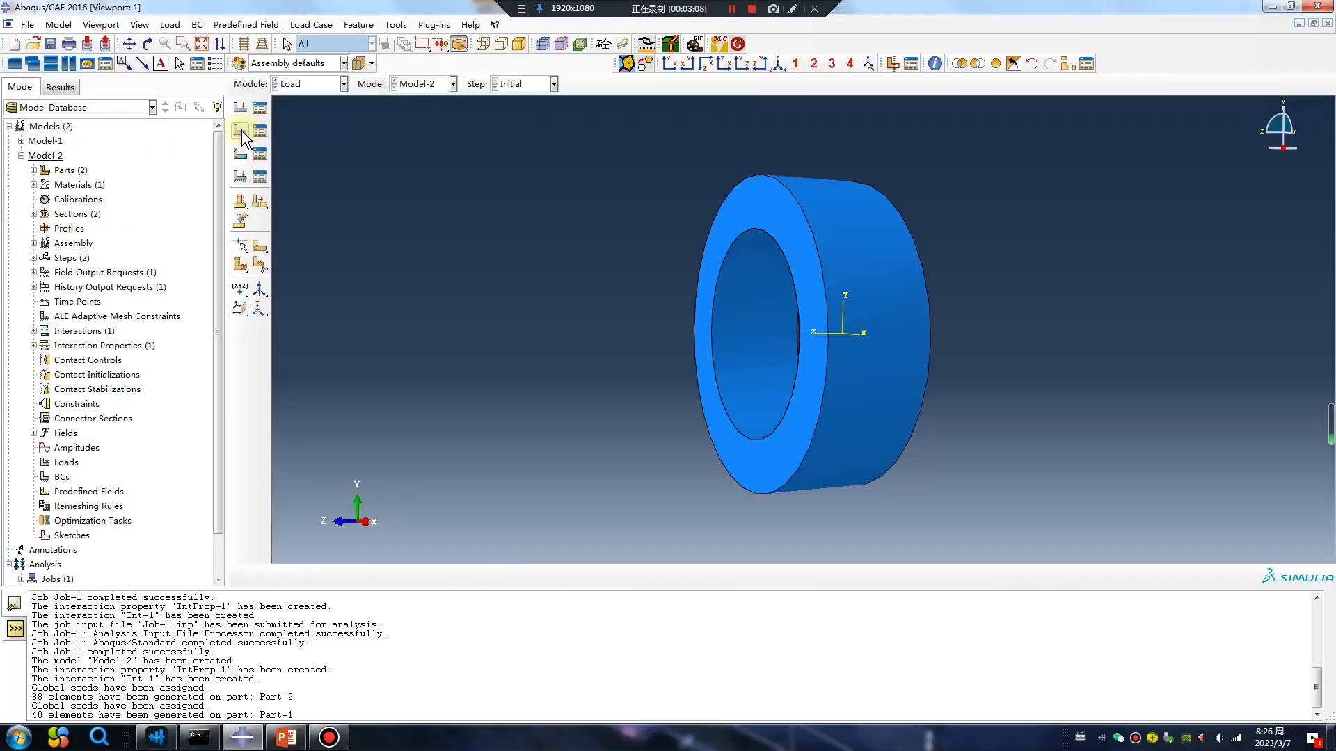
Start a Displacement/Rotation boundary condition in the Initial step on the shell face, with only the Part-2-1 instance displayed.
{"action": "left_click", "coordinate": [240, 133]}
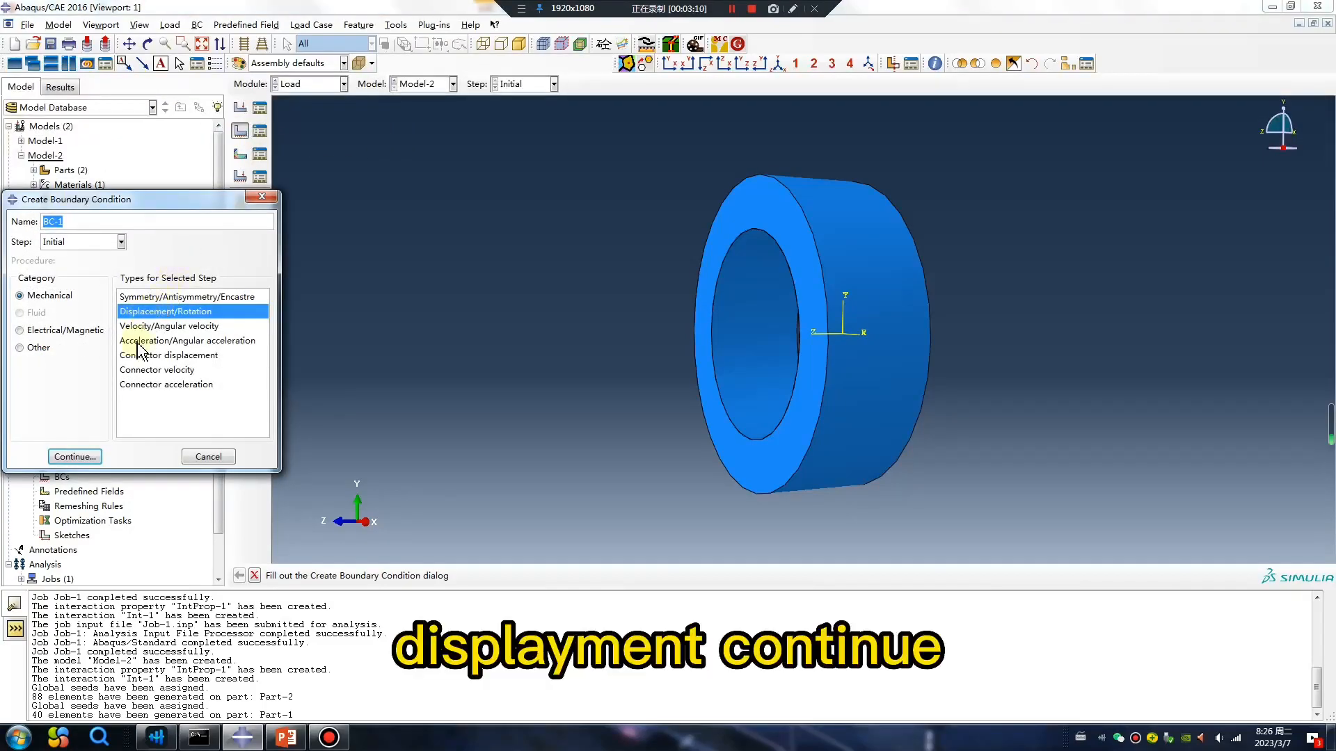
{"action": "left_click", "coordinate": [93, 458]}
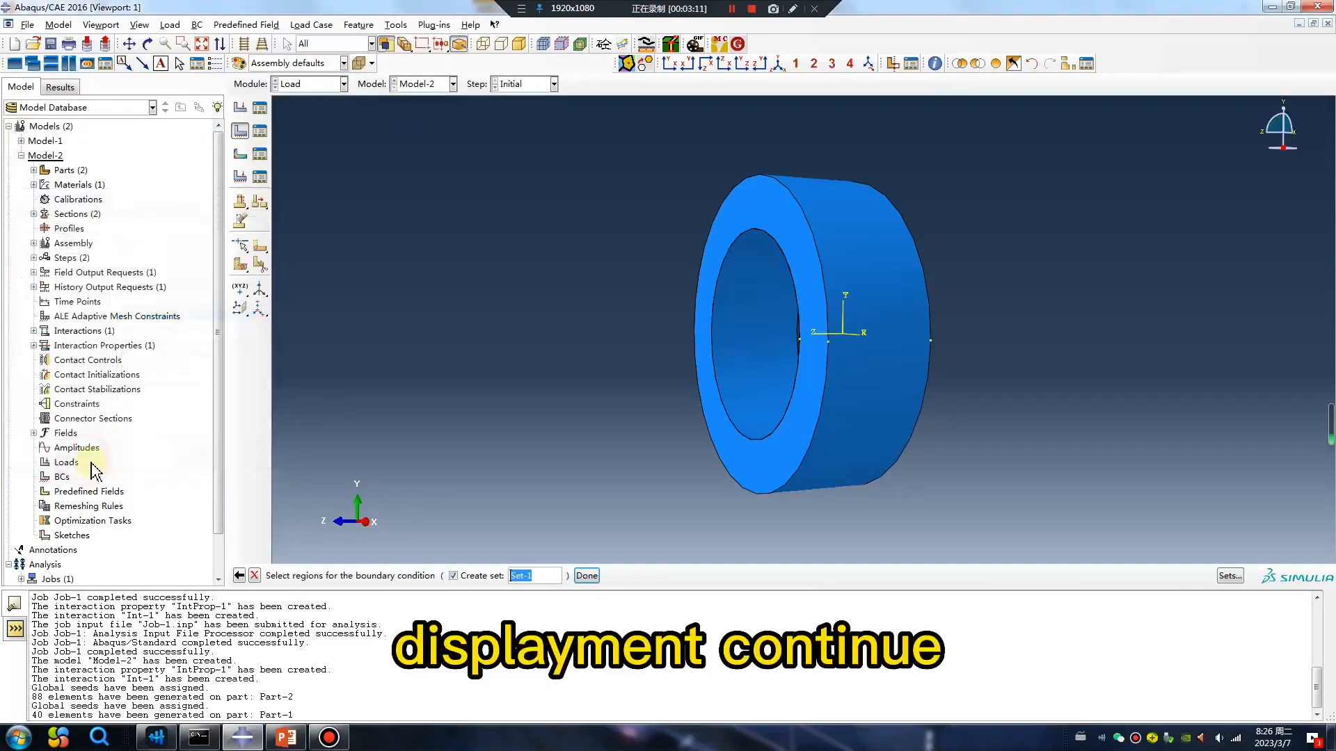
{"action": "left_click", "coordinate": [1064, 65]}
{"action": "left_click", "coordinate": [242, 207]}
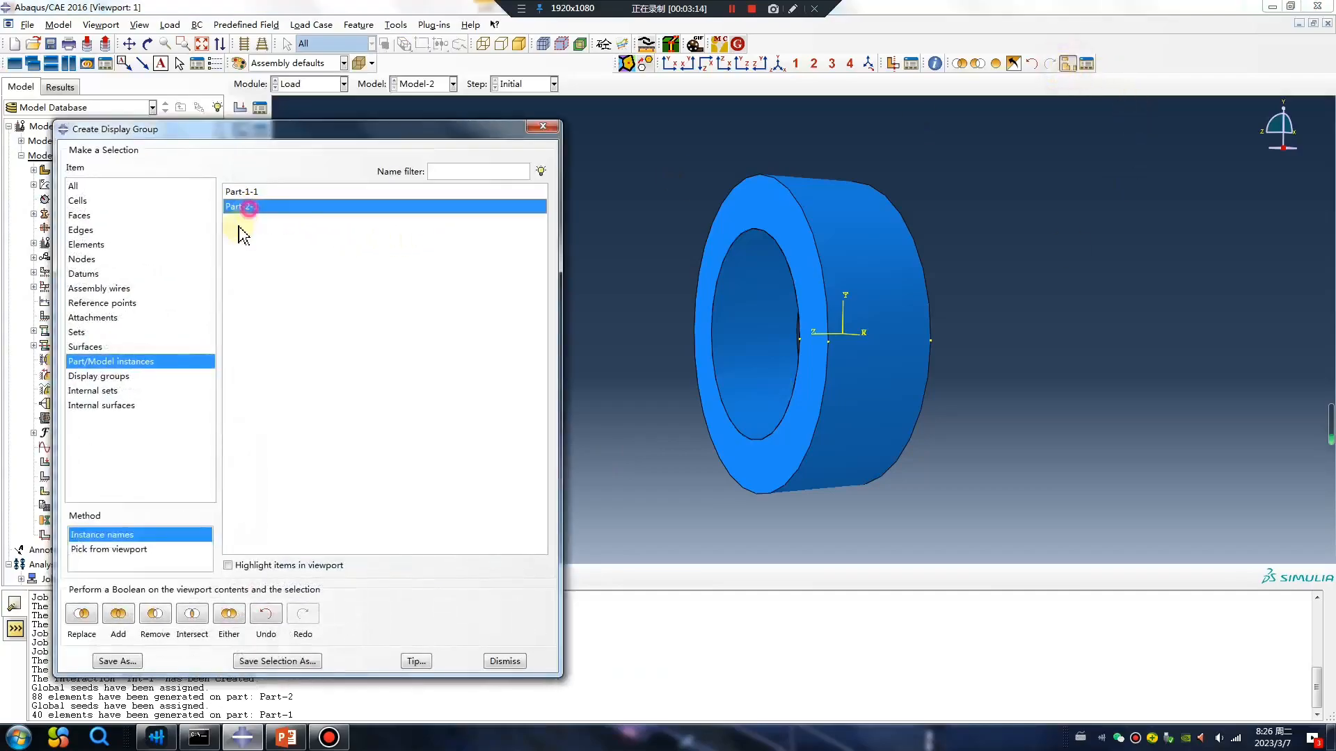
{"action": "left_click", "coordinate": [81, 613]}
{"action": "left_click", "coordinate": [543, 126]}
{"action": "left_click", "coordinate": [750, 330]}
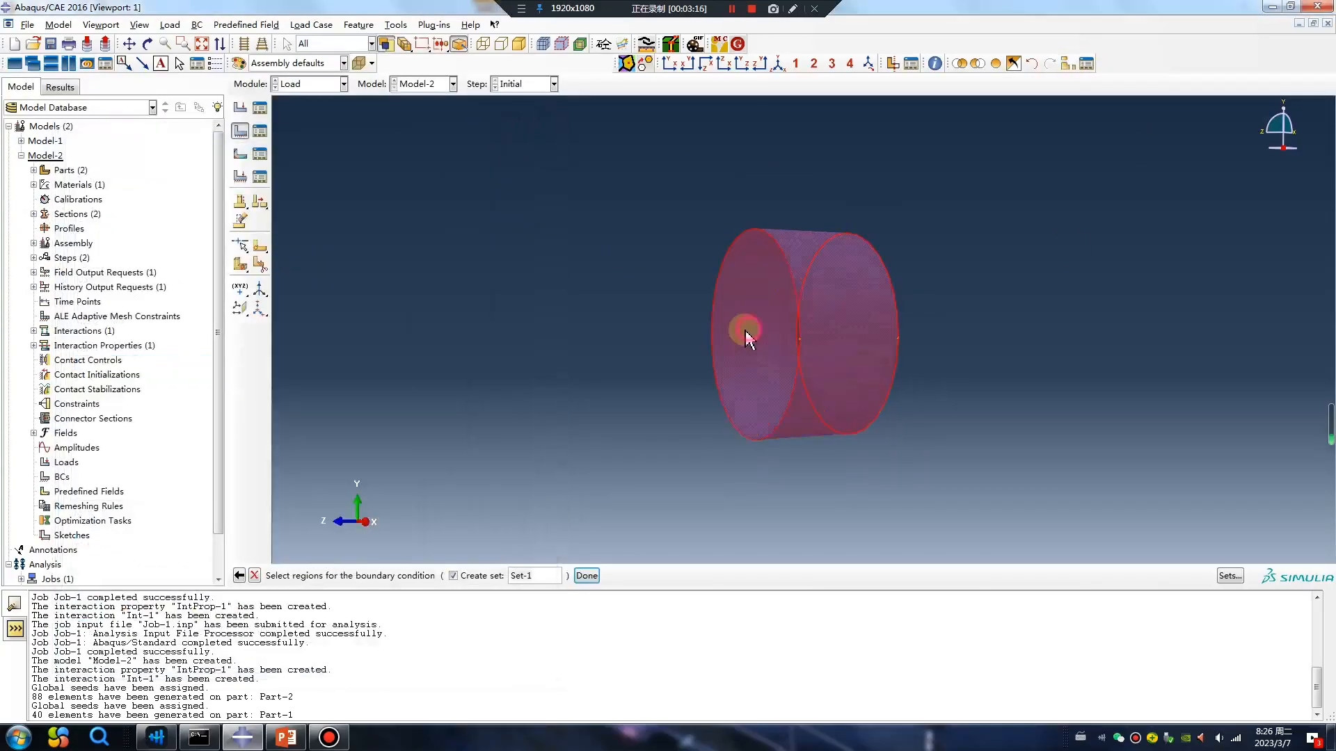
{"action": "middle_click", "coordinate": [633, 402]}
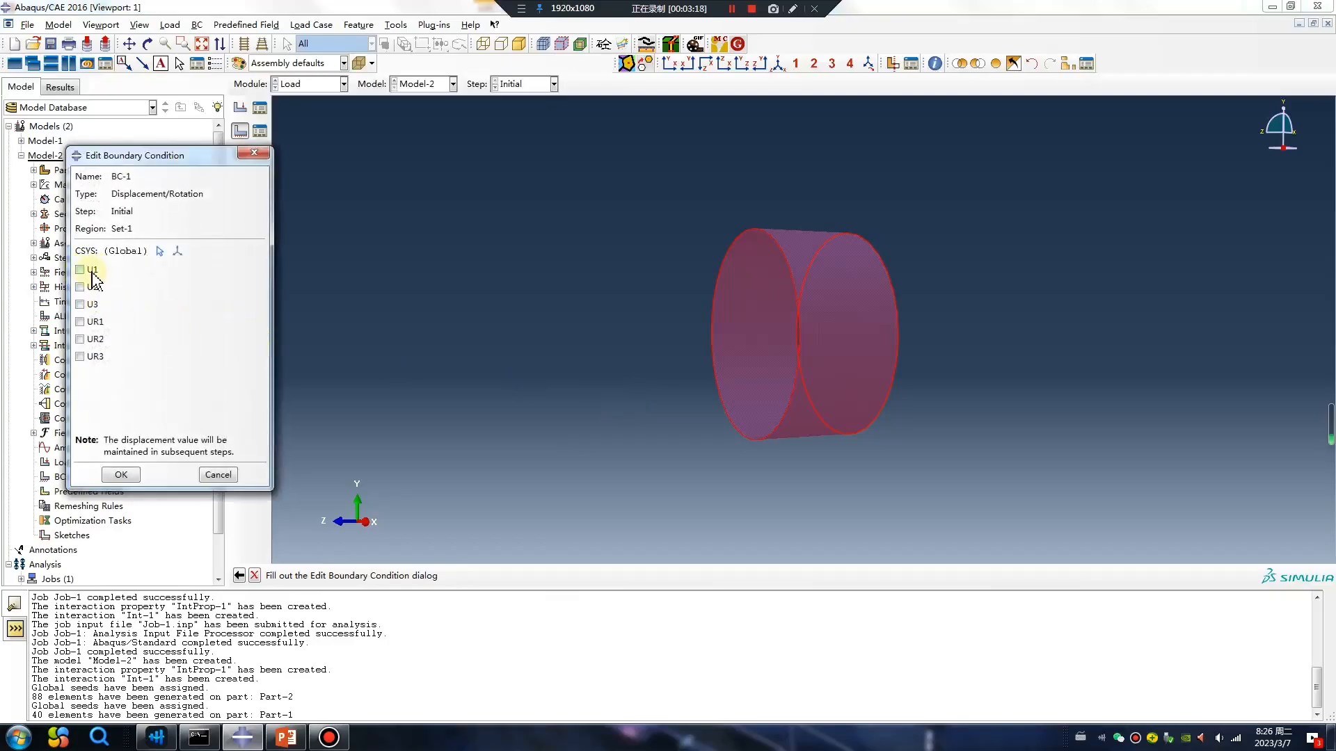
Constrain U1, U2, U3, UR1, UR2 and UR3 in boundary condition BC-1 for the Initial step.
{"action": "left_click", "coordinate": [82, 270]}
{"action": "left_click", "coordinate": [82, 287]}
{"action": "left_click", "coordinate": [82, 304]}
{"action": "left_click", "coordinate": [82, 322]}
{"action": "left_click", "coordinate": [82, 340]}
{"action": "left_click", "coordinate": [81, 357]}
{"action": "left_click", "coordinate": [121, 474]}
Edit the propagated BC-1 in Step-1 so that U1 is 1.
{"action": "left_click", "coordinate": [260, 131]}
{"action": "double_click", "coordinate": [459, 597]}
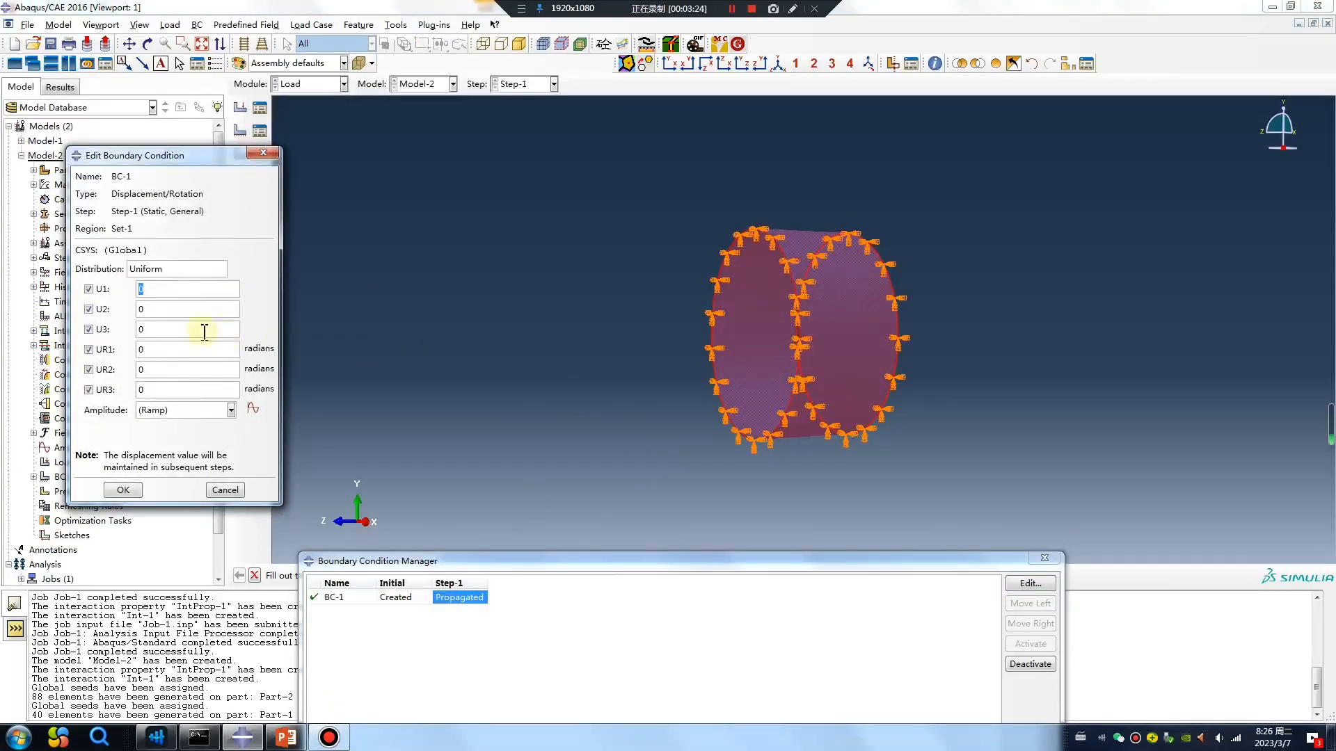
{"action": "double_click", "coordinate": [162, 289]}
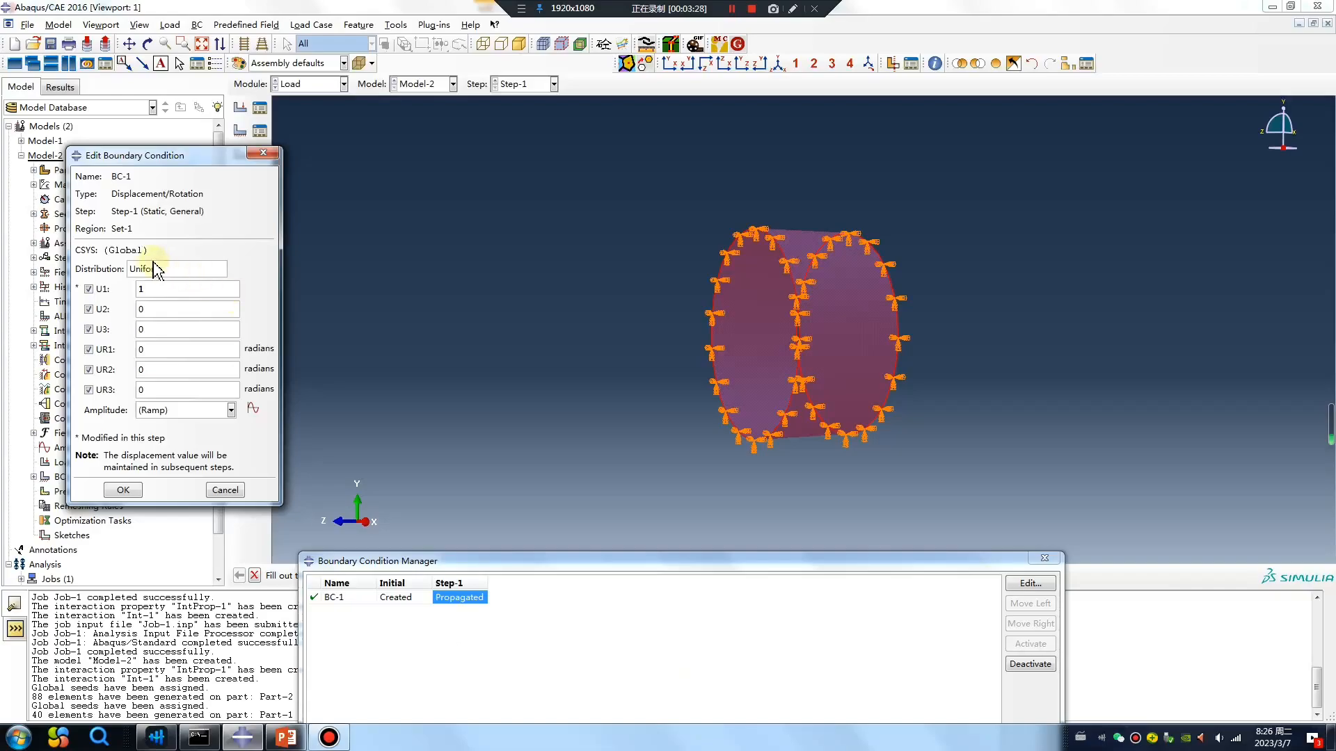
{"action": "left_click", "coordinate": [123, 490]}
Change the coordinate system of BC-1 in the Initial step to the cylindrical Datum csys-2.
{"action": "double_click", "coordinate": [395, 597]}
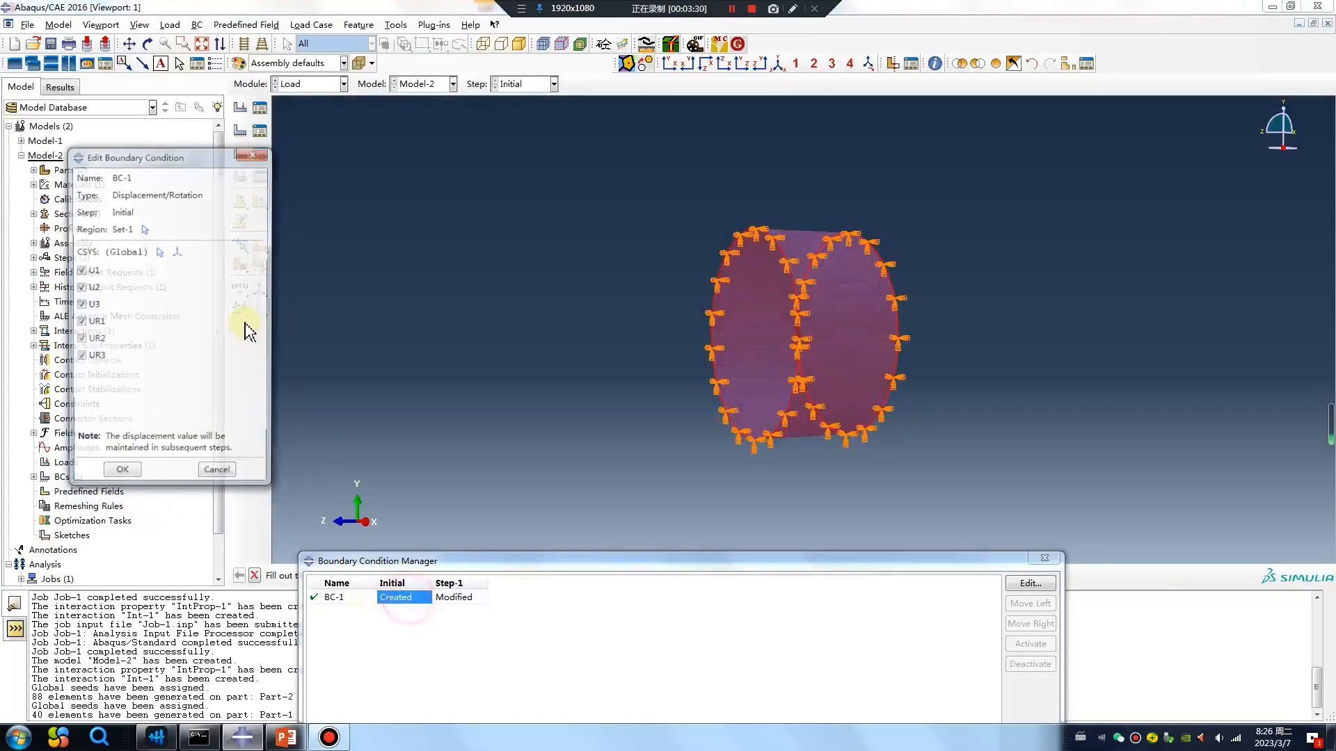
{"action": "left_click", "coordinate": [160, 251]}
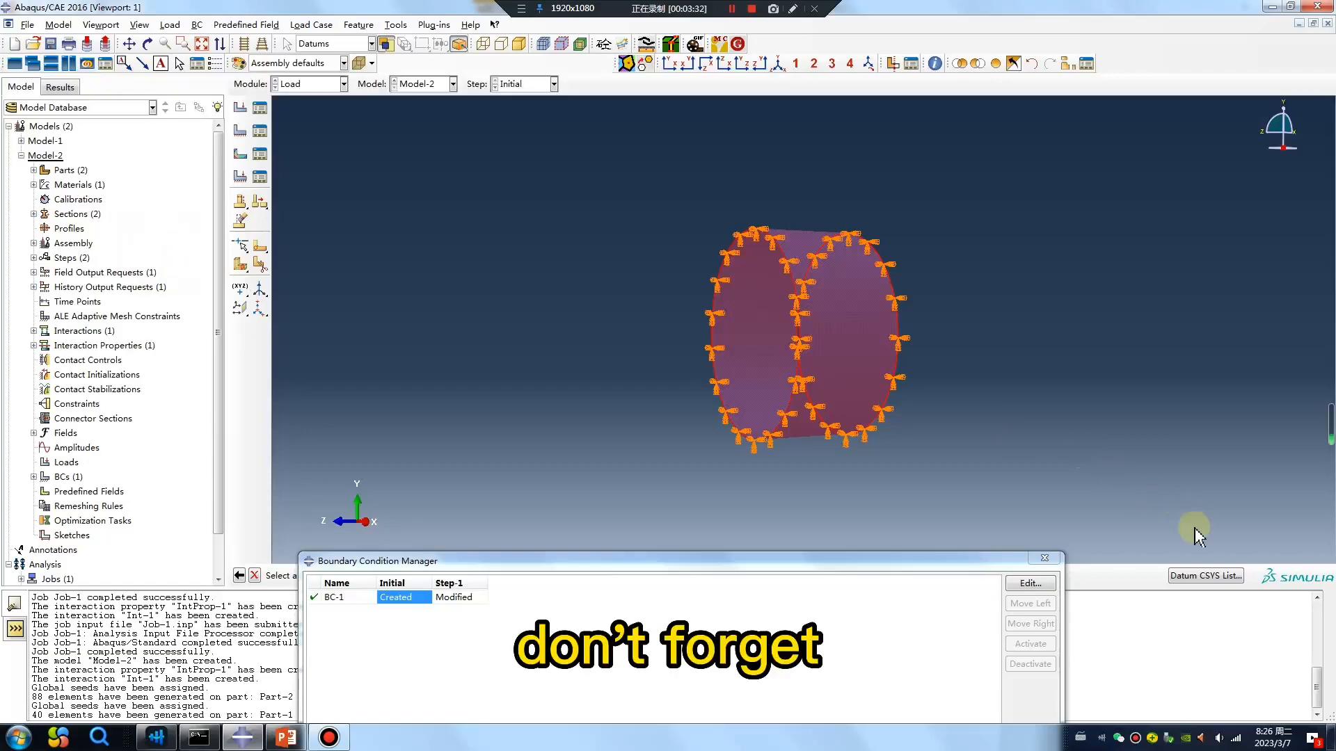
{"action": "left_click", "coordinate": [1200, 575]}
{"action": "left_click", "coordinate": [49, 232]}
{"action": "left_click", "coordinate": [50, 319]}
{"action": "left_click", "coordinate": [121, 475]}
Review BC-1's Step-1 displacement values and the arrow directions around the shell, leaving the settings as they are.
{"action": "left_click_drag", "start_coordinate": [726, 330], "coordinate": [773, 445], "text": "ctrl+alt"}
{"action": "left_click", "coordinate": [453, 597]}
{"action": "left_click_drag", "start_coordinate": [766, 372], "coordinate": [818, 363], "text": "ctrl+alt"}
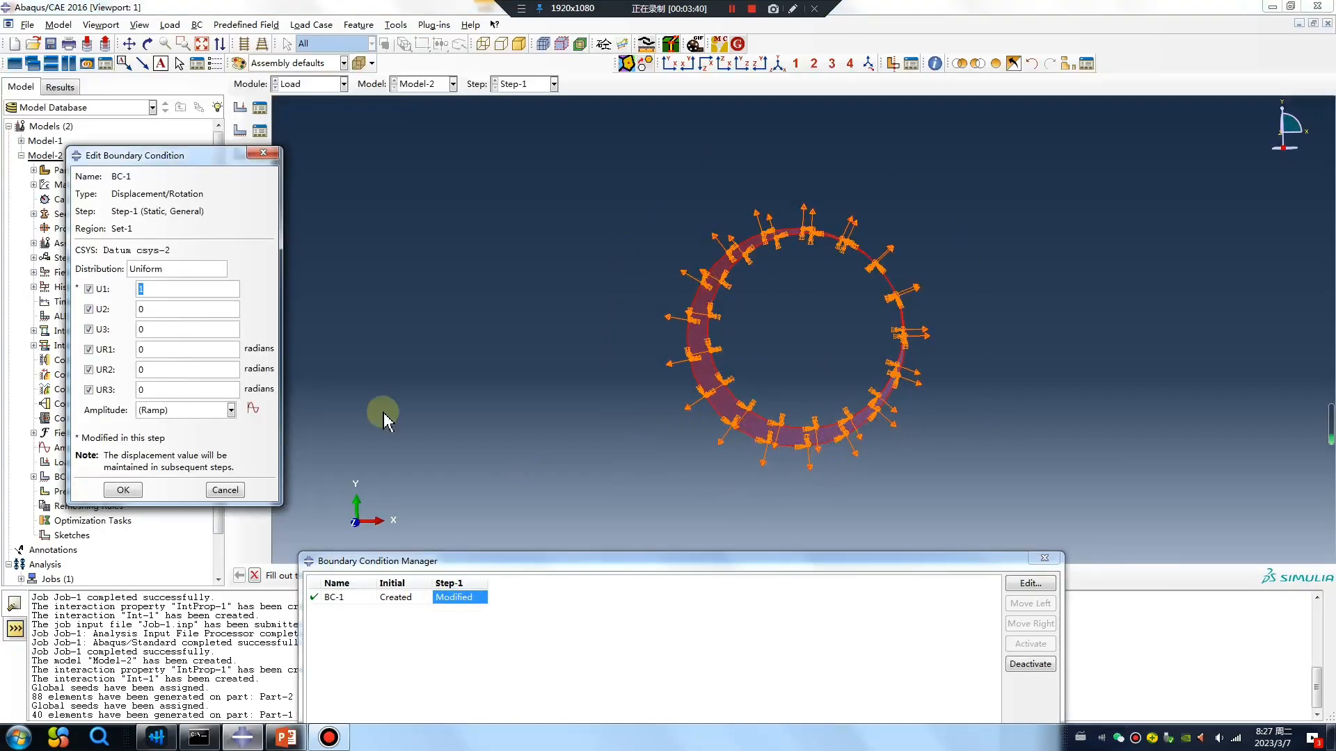
{"action": "left_click", "coordinate": [262, 153]}
{"action": "left_click", "coordinate": [1051, 560]}
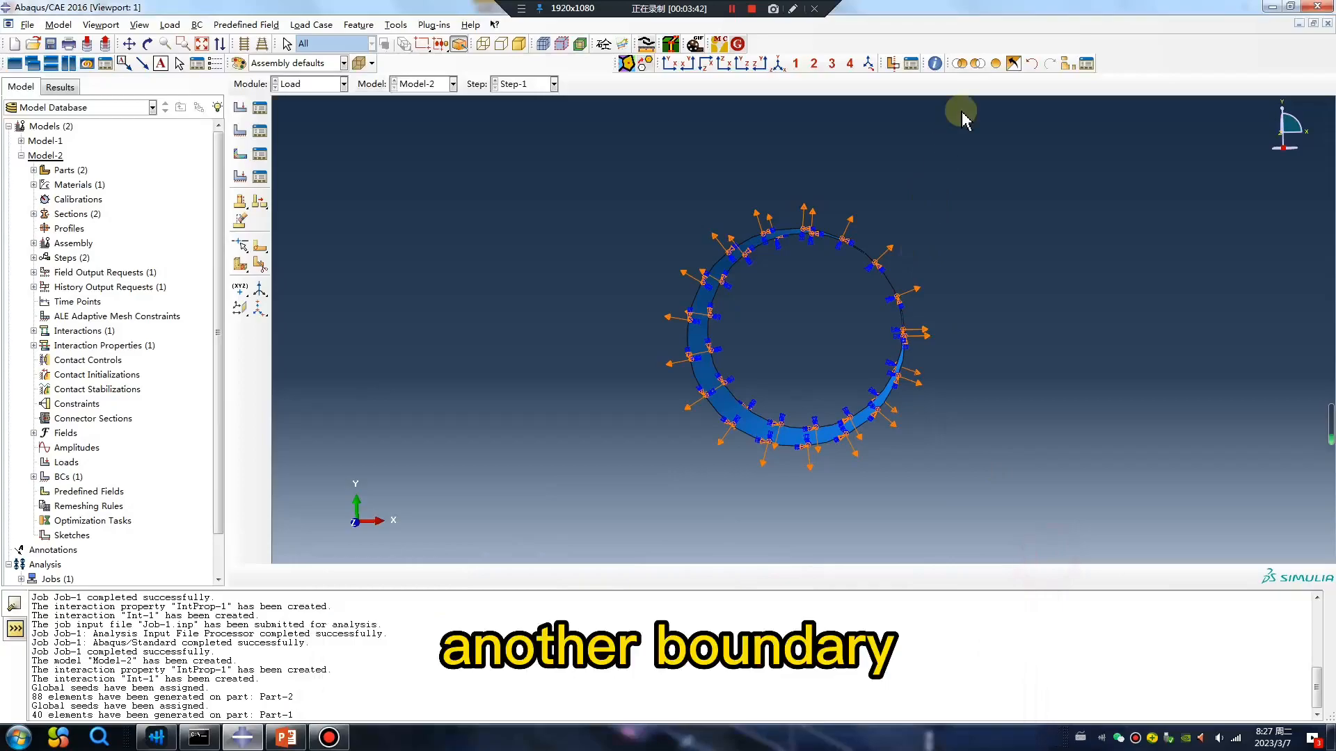
Create a Displacement/Rotation boundary condition in Step-1 on the thick ring's outer cylindrical surface.
{"action": "left_click_drag", "start_coordinate": [967, 139], "coordinate": [758, 376], "text": "ctrl+alt"}
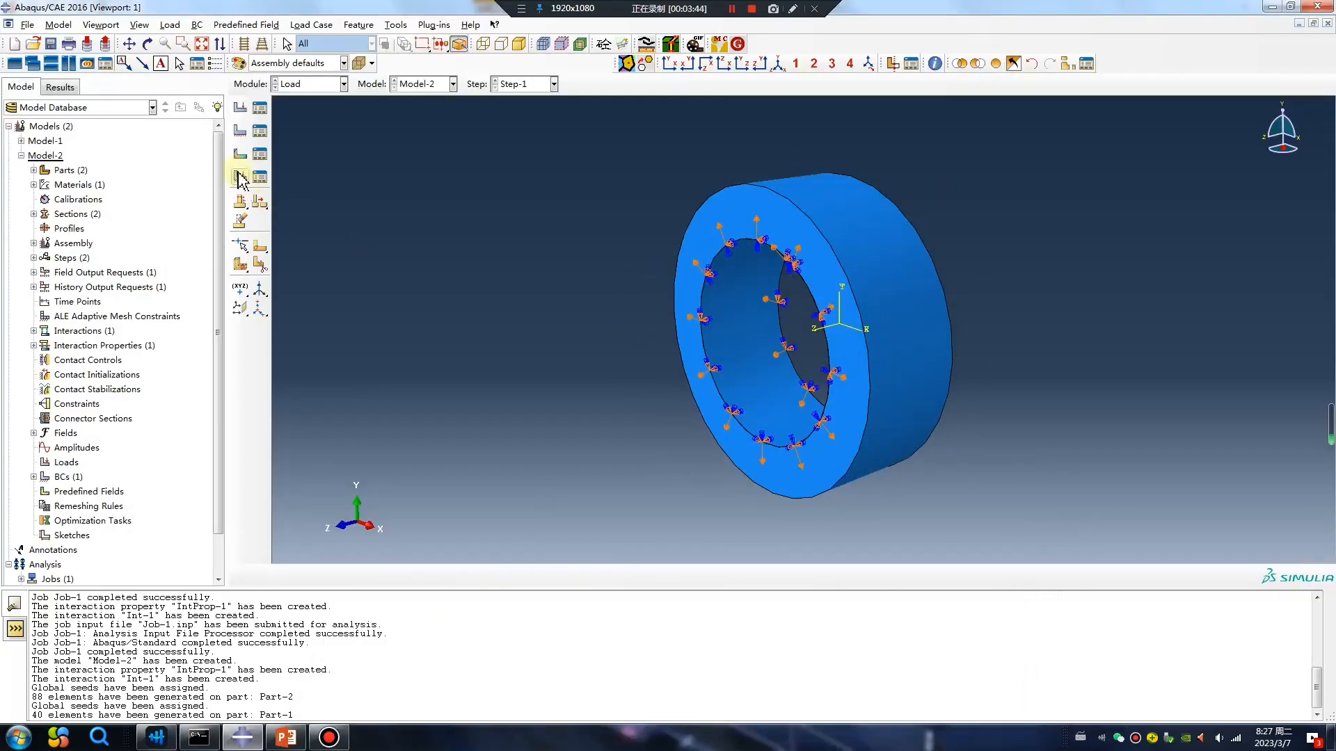
{"action": "left_click", "coordinate": [245, 127]}
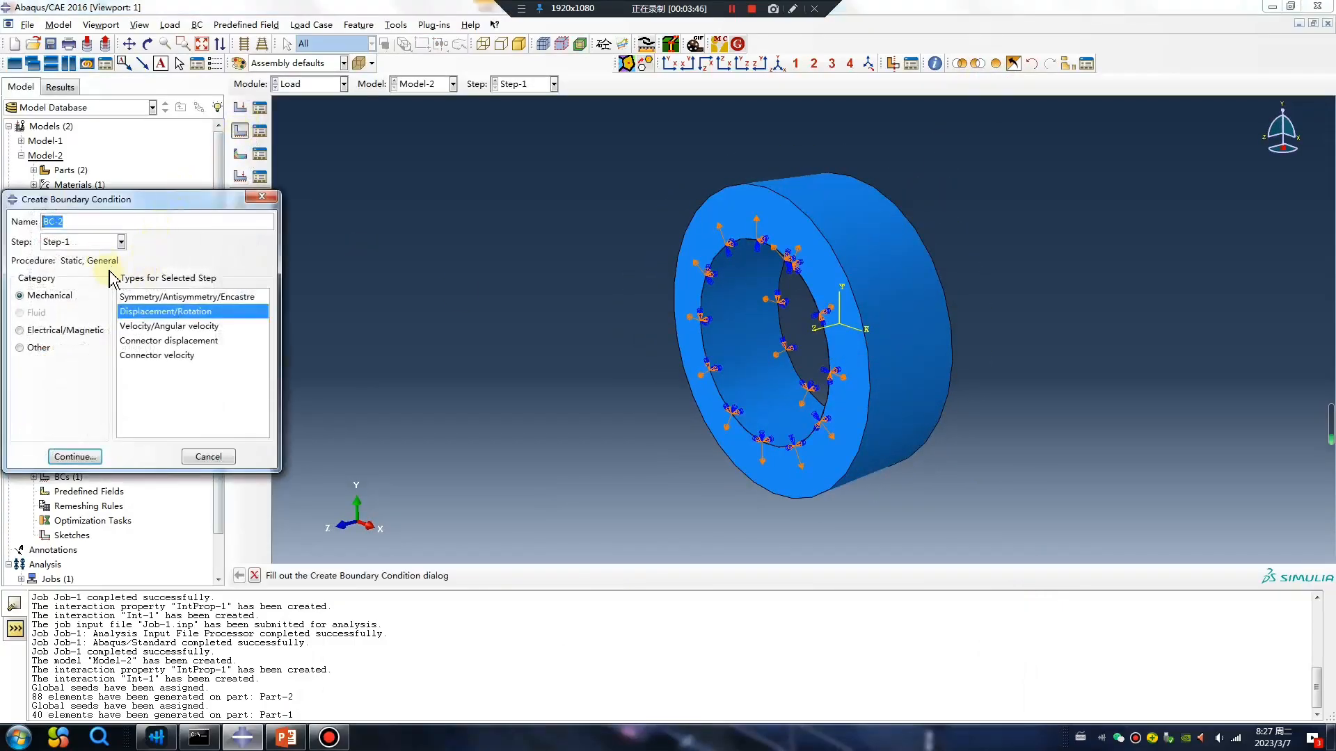
{"action": "left_click", "coordinate": [75, 456]}
{"action": "left_click", "coordinate": [875, 267]}
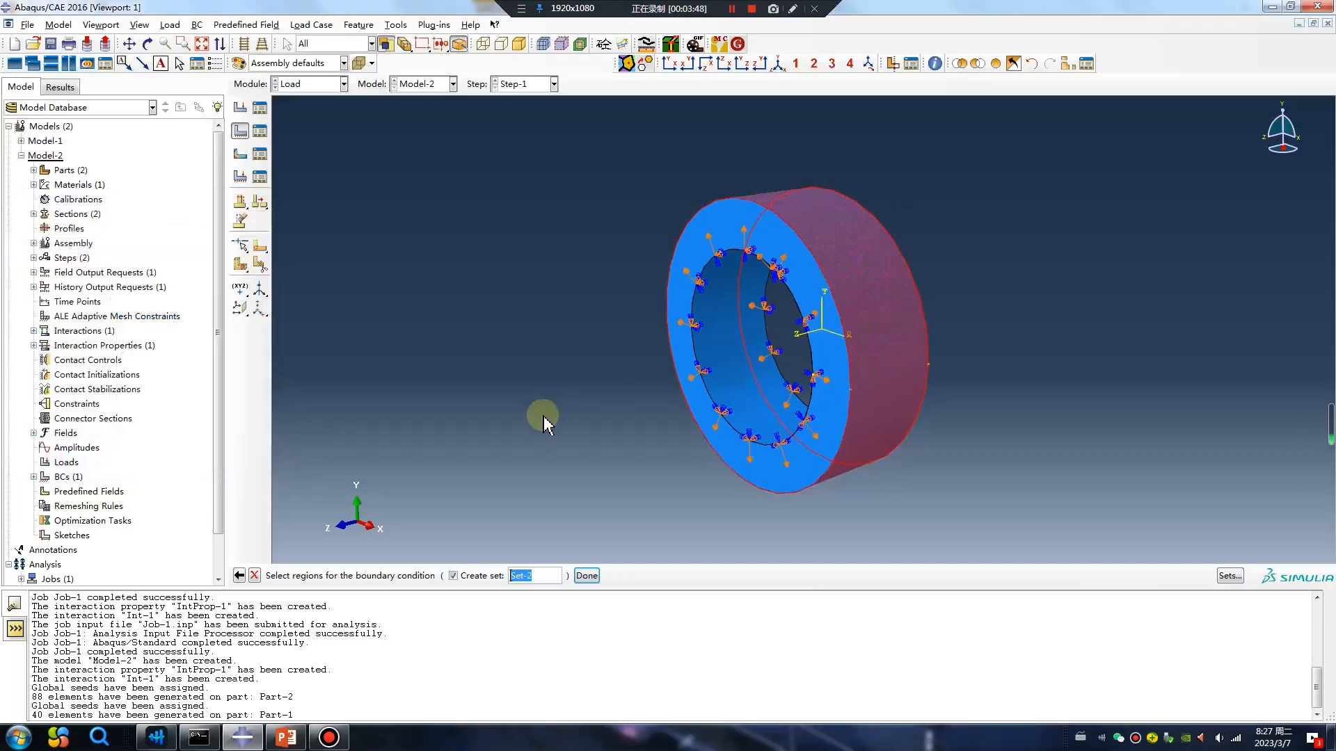
{"action": "middle_click", "coordinate": [545, 417]}
Set U2, U3, UR1, UR2 and UR3 to 0 in BC-2, leaving the radial U1 unconstrained.
{"action": "left_click", "coordinate": [81, 308]}
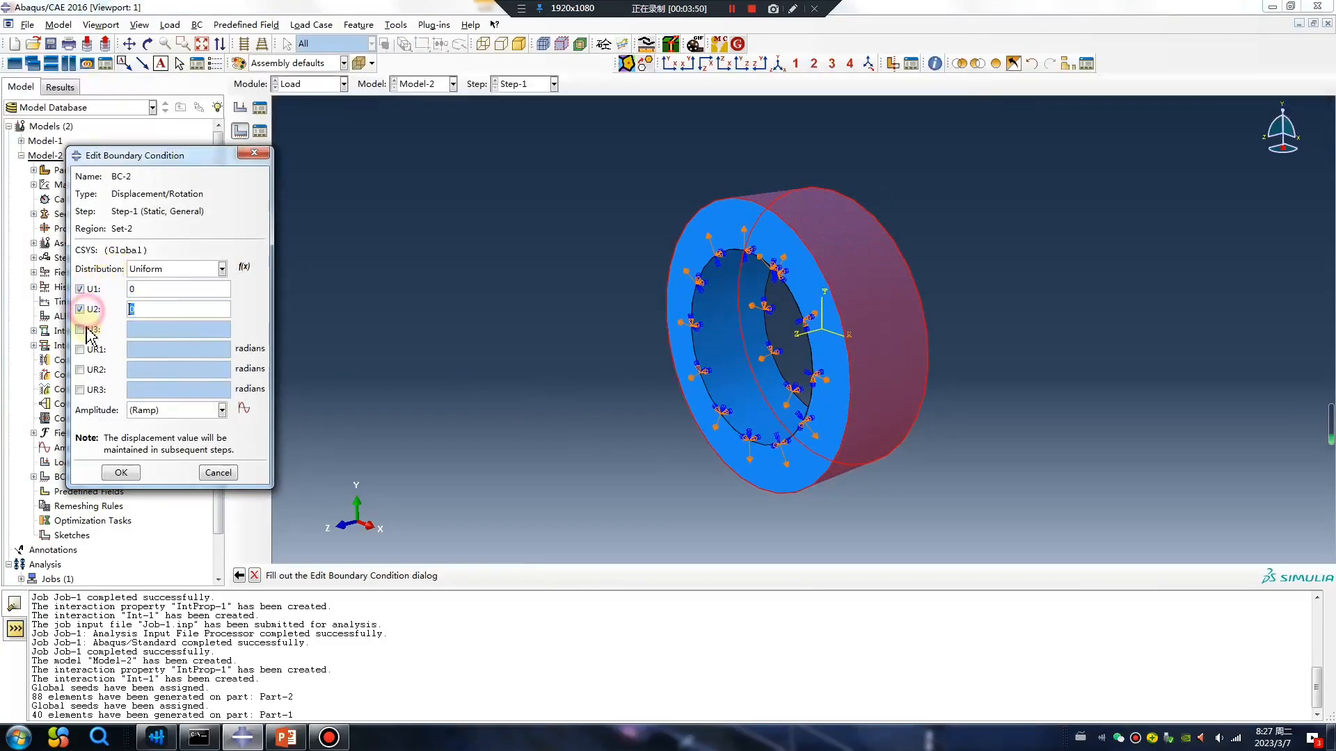
{"action": "left_click", "coordinate": [81, 329]}
{"action": "left_click", "coordinate": [81, 349]}
{"action": "left_click", "coordinate": [81, 369]}
{"action": "left_click", "coordinate": [81, 390]}
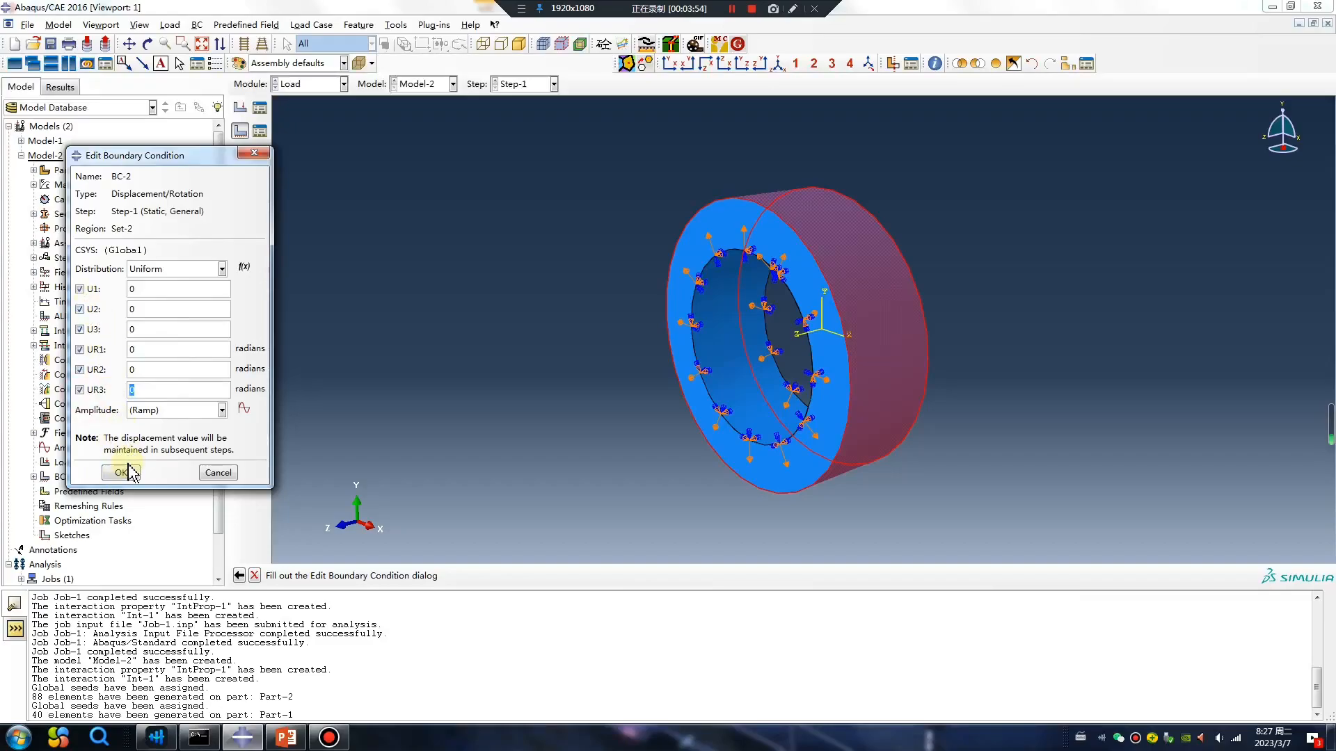
{"action": "left_click", "coordinate": [80, 289]}
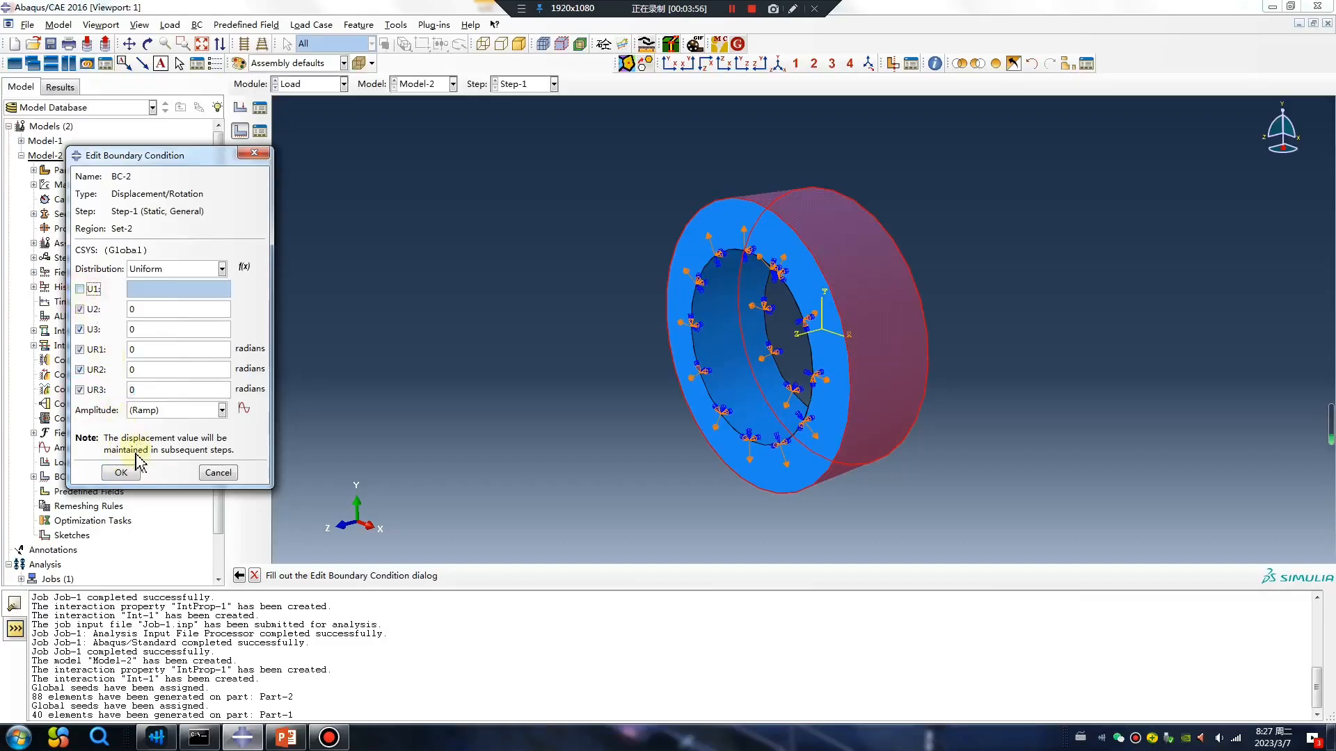
{"action": "left_click", "coordinate": [123, 473]}
Change the coordinate system of BC-2 in Step-1 to the cylindrical Datum csys-2.
{"action": "left_click", "coordinate": [260, 131]}
{"action": "left_click", "coordinate": [461, 611]}
{"action": "double_click", "coordinate": [461, 613]}
{"action": "left_click", "coordinate": [159, 251]}
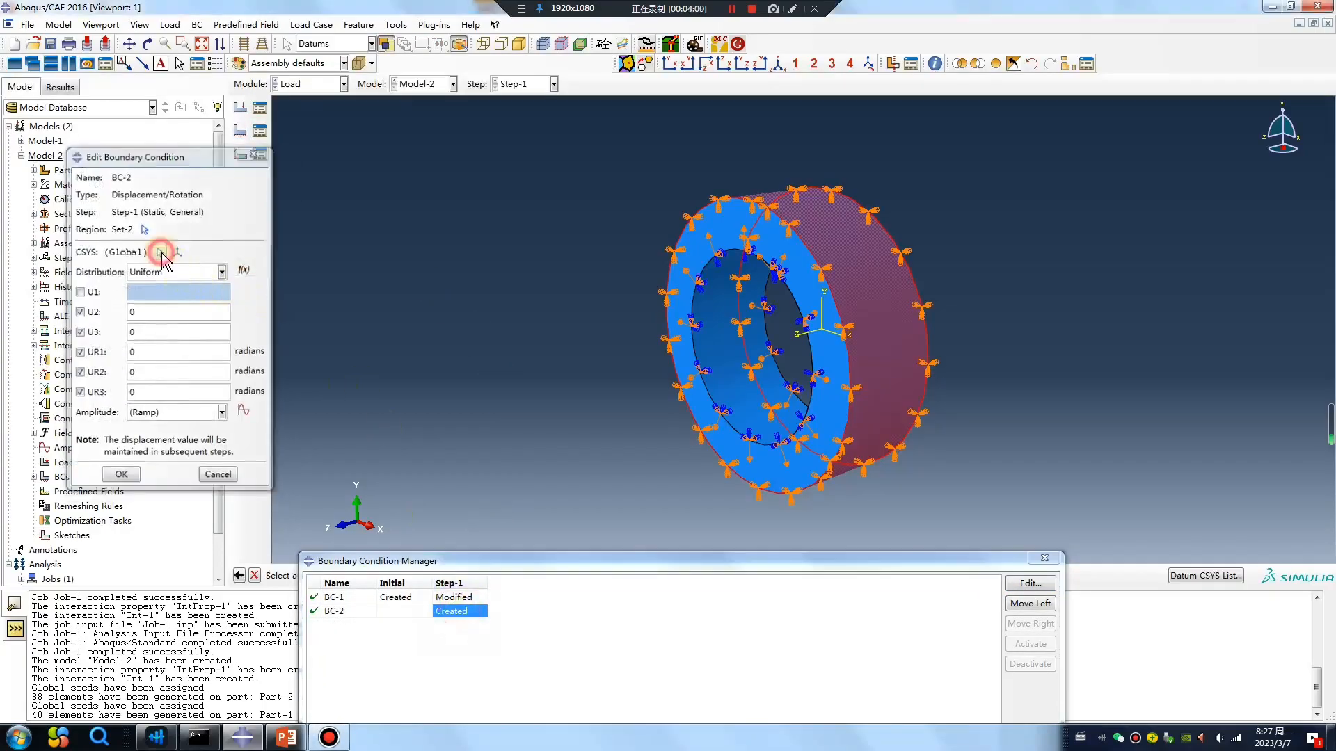
{"action": "left_click", "coordinate": [1210, 576]}
{"action": "left_click", "coordinate": [56, 233]}
{"action": "left_click", "coordinate": [48, 319]}
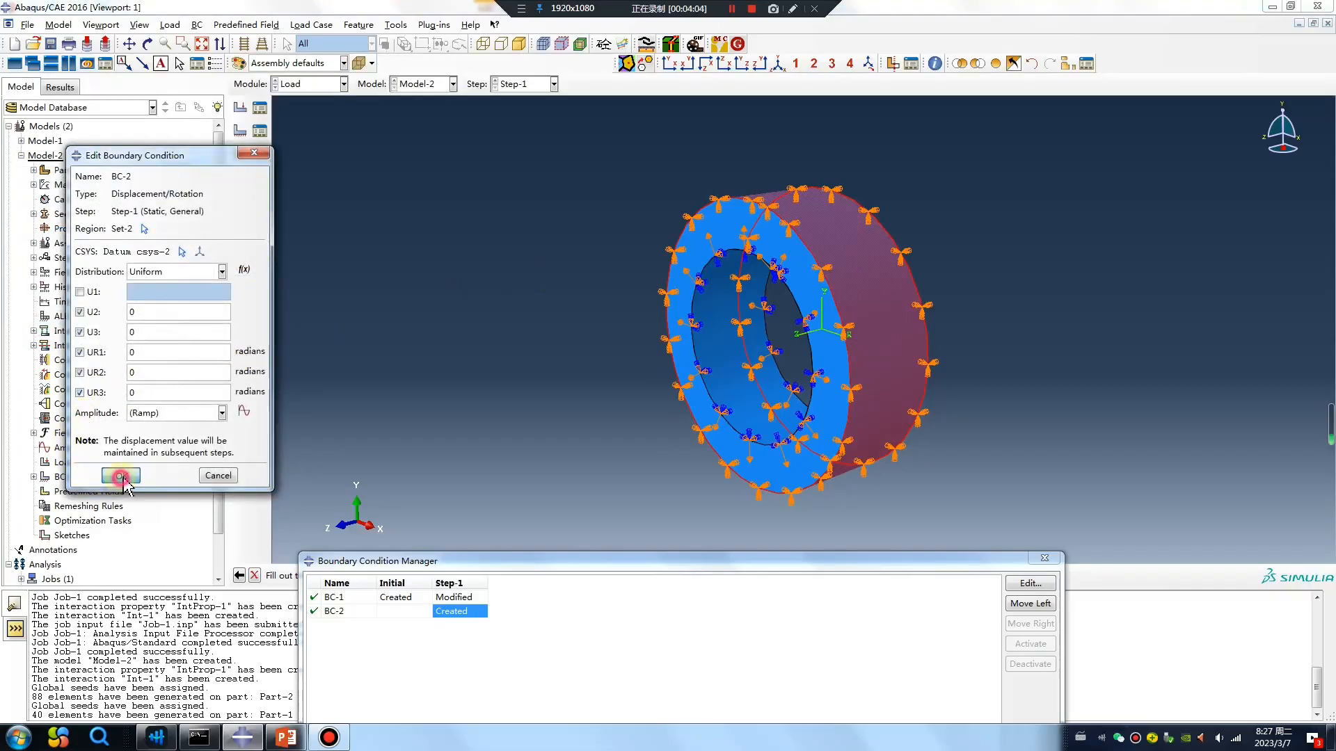
{"action": "left_click", "coordinate": [122, 477]}
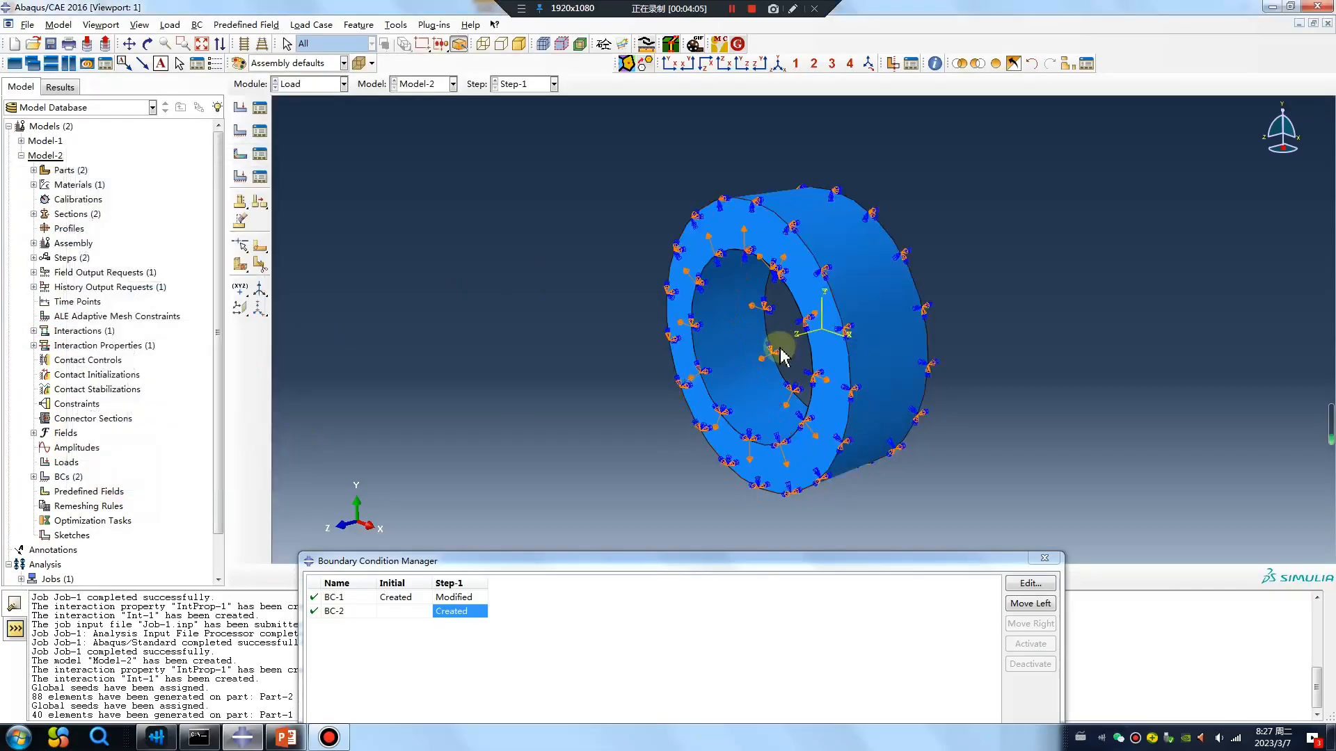
{"action": "left_click", "coordinate": [1045, 560]}
Assign the linear Standard Surface element type to the shell face of Part-2 in the Mesh module.
{"action": "left_click", "coordinate": [310, 84]}
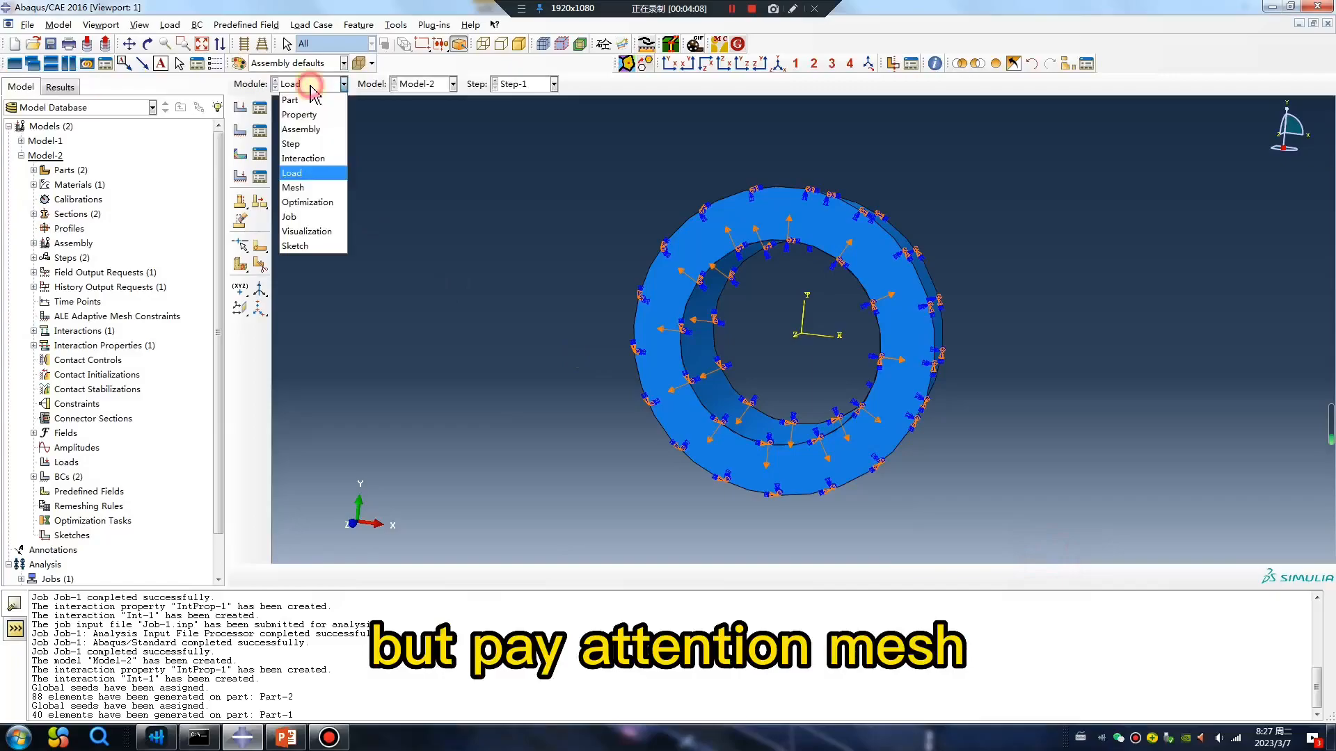
{"action": "left_click", "coordinate": [293, 187]}
{"action": "left_click", "coordinate": [560, 83]}
{"action": "left_click", "coordinate": [646, 83]}
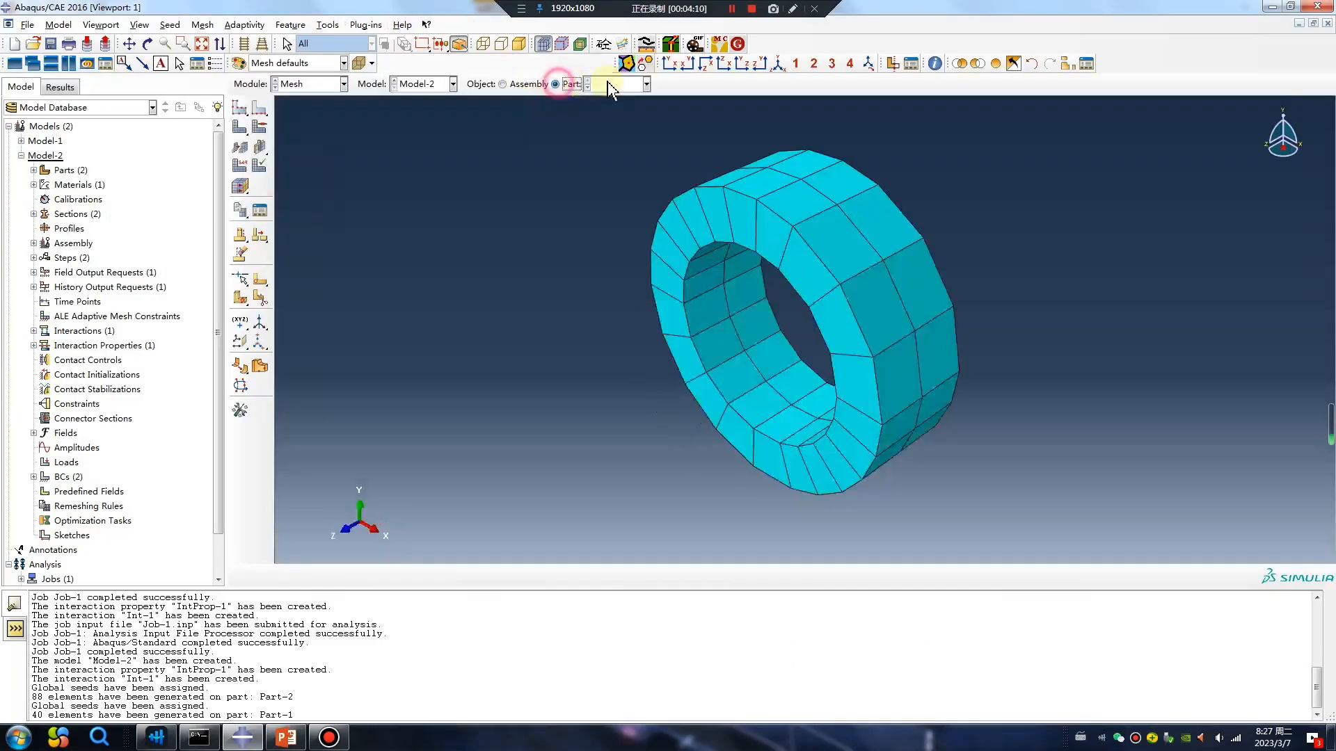
{"action": "left_click", "coordinate": [612, 117]}
{"action": "left_click", "coordinate": [239, 165]}
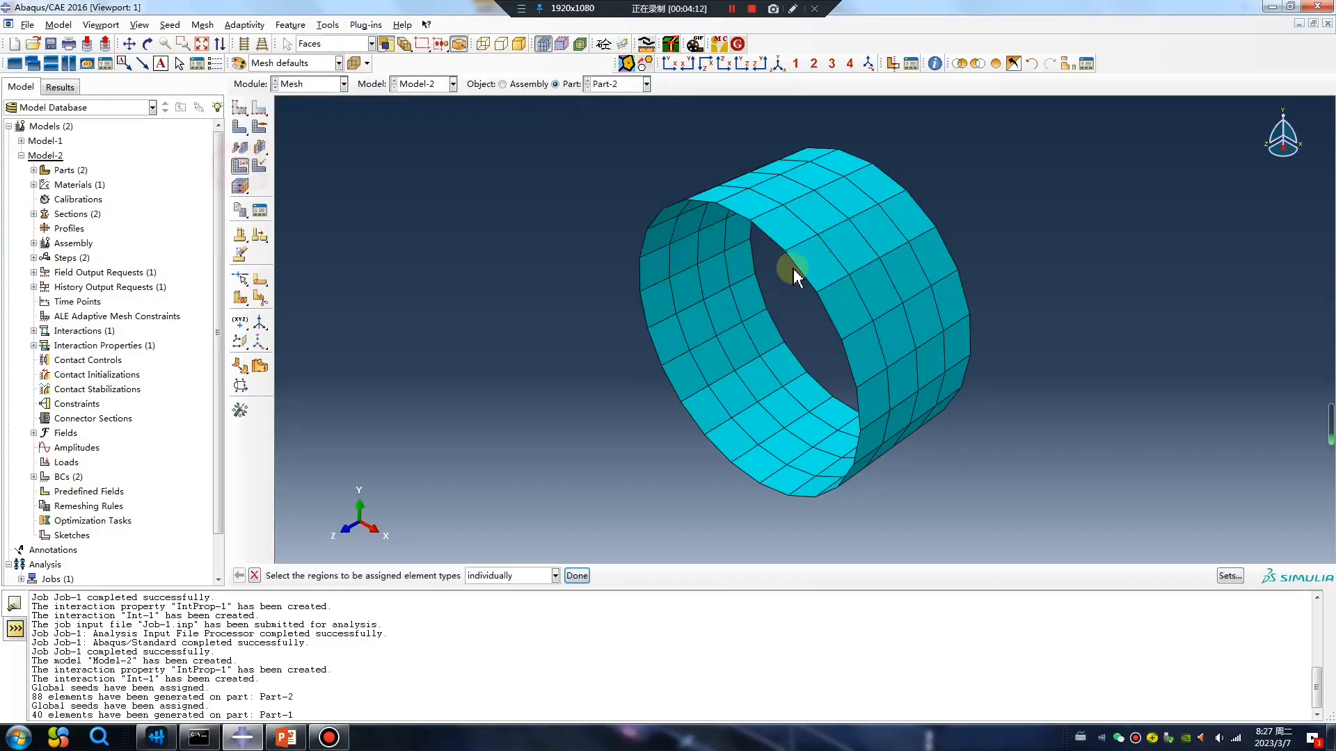
{"action": "left_click", "coordinate": [780, 278]}
{"action": "middle_click", "coordinate": [596, 387]}
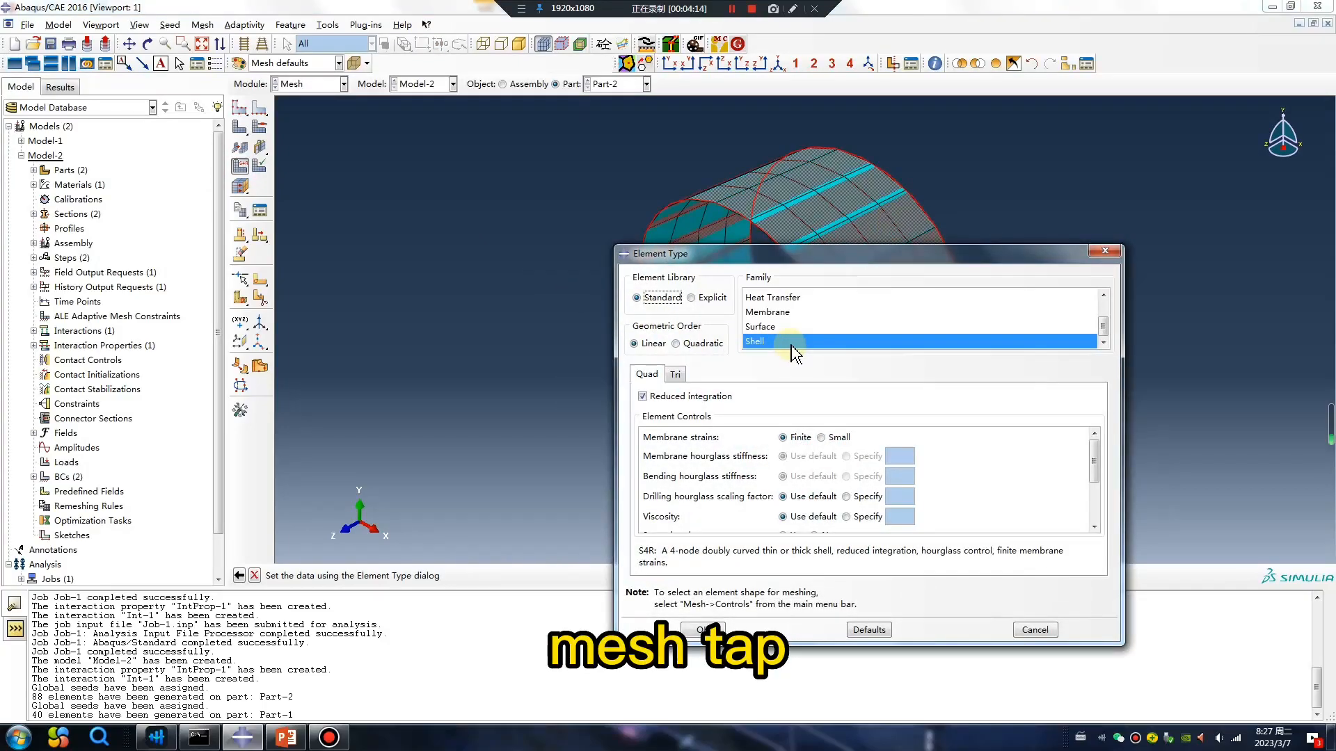
{"action": "left_click", "coordinate": [778, 327]}
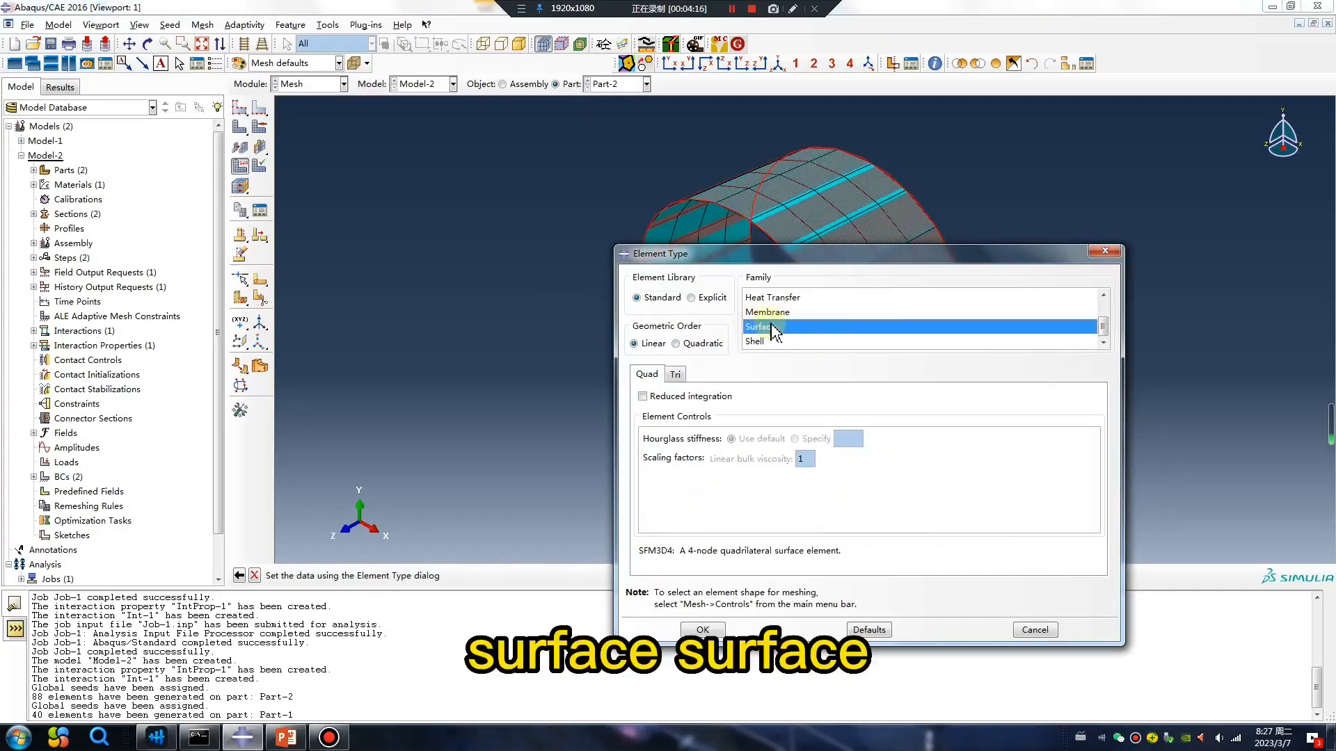
{"action": "left_click", "coordinate": [704, 630]}
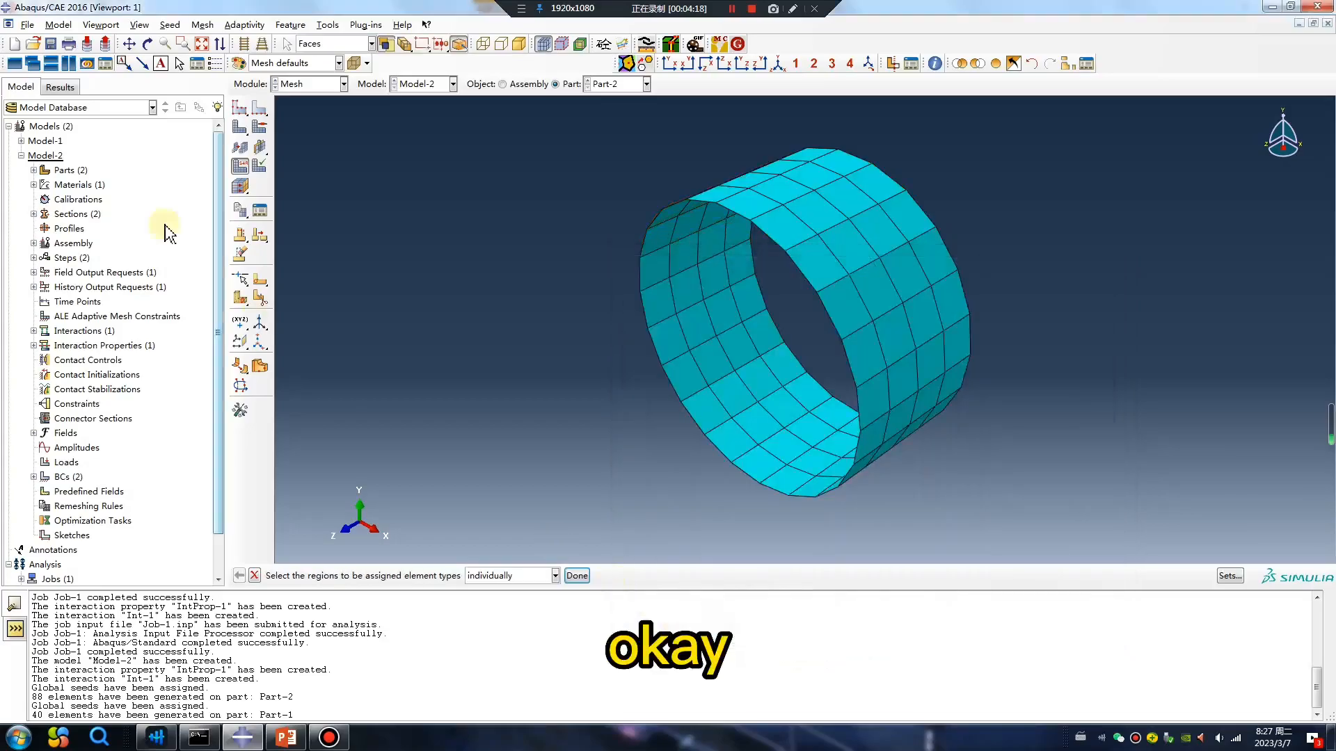
Save the model database as 1.cae in the folder D:\work\3\0307\1.
{"action": "left_click", "coordinate": [50, 43]}
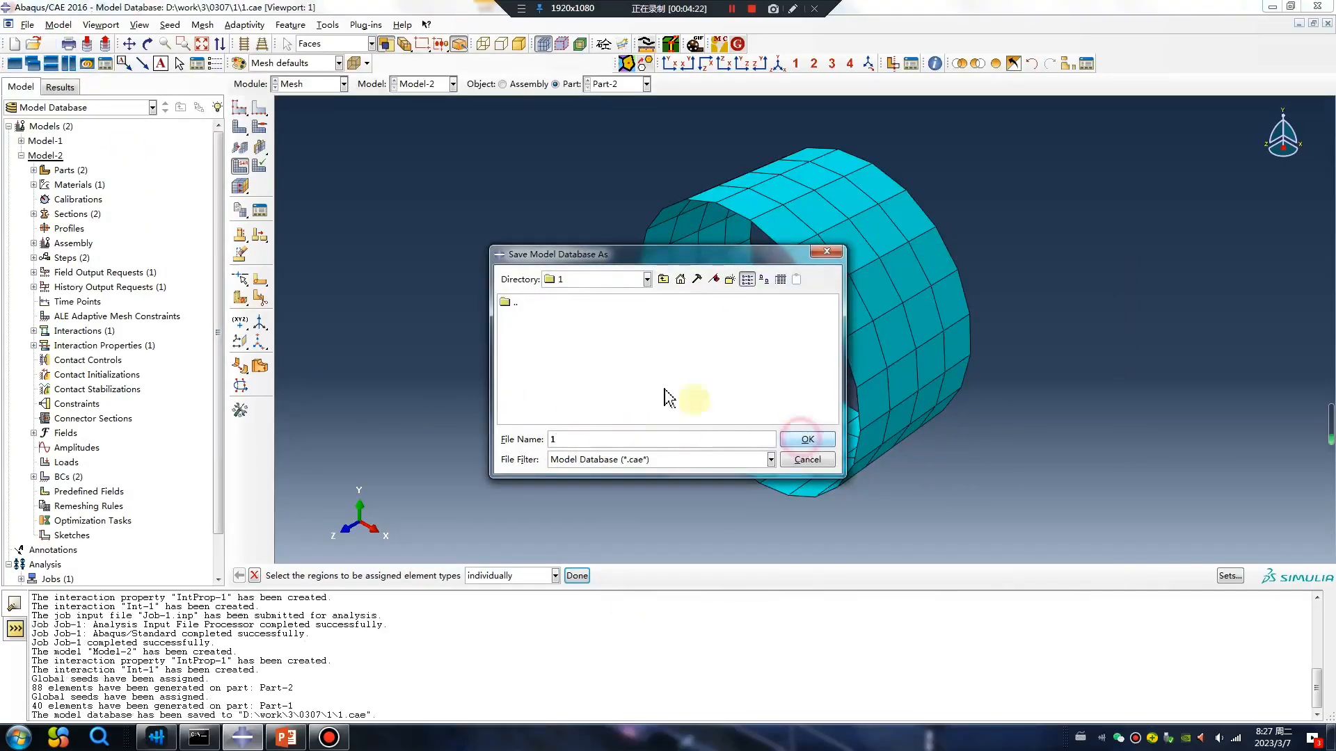
{"action": "left_click", "coordinate": [801, 439]}
Create a full-analysis job for Model-2 with the default settings and submit it.
{"action": "left_click", "coordinate": [303, 85]}
{"action": "left_click", "coordinate": [300, 217]}
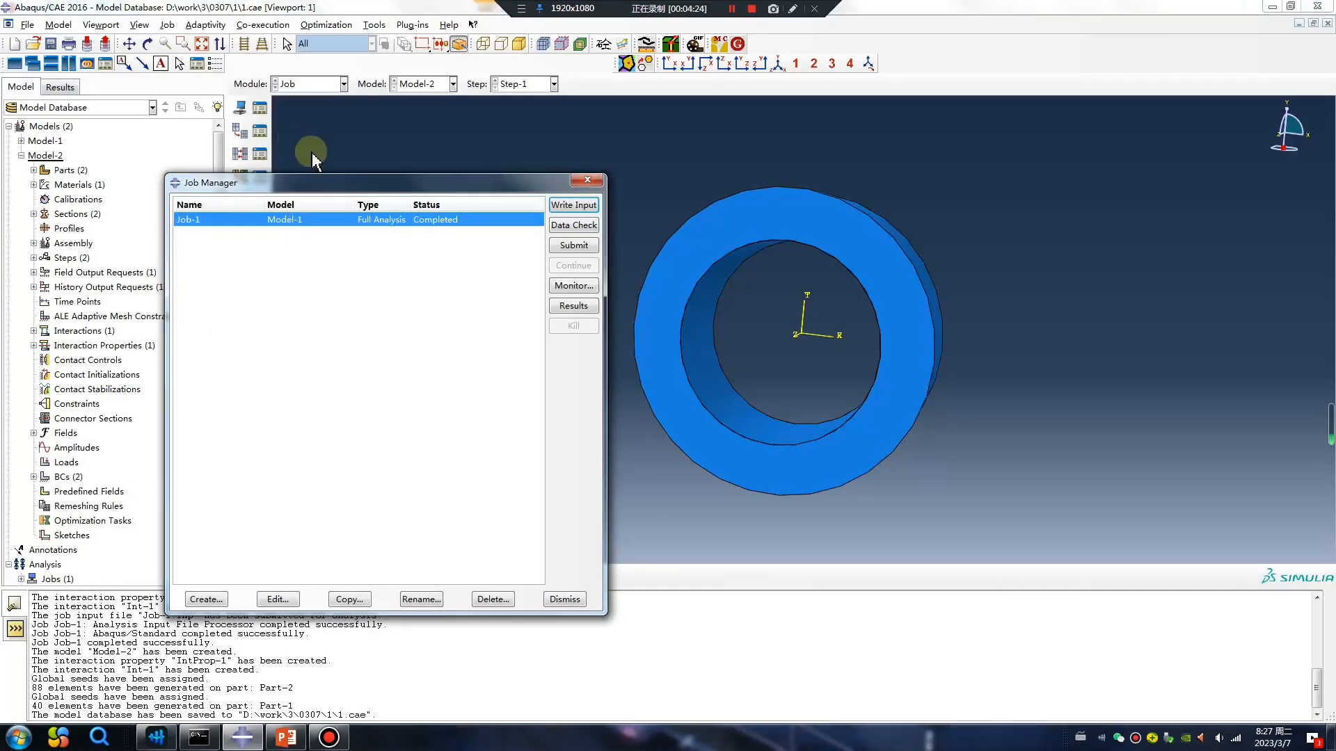
{"action": "left_click", "coordinate": [205, 599]}
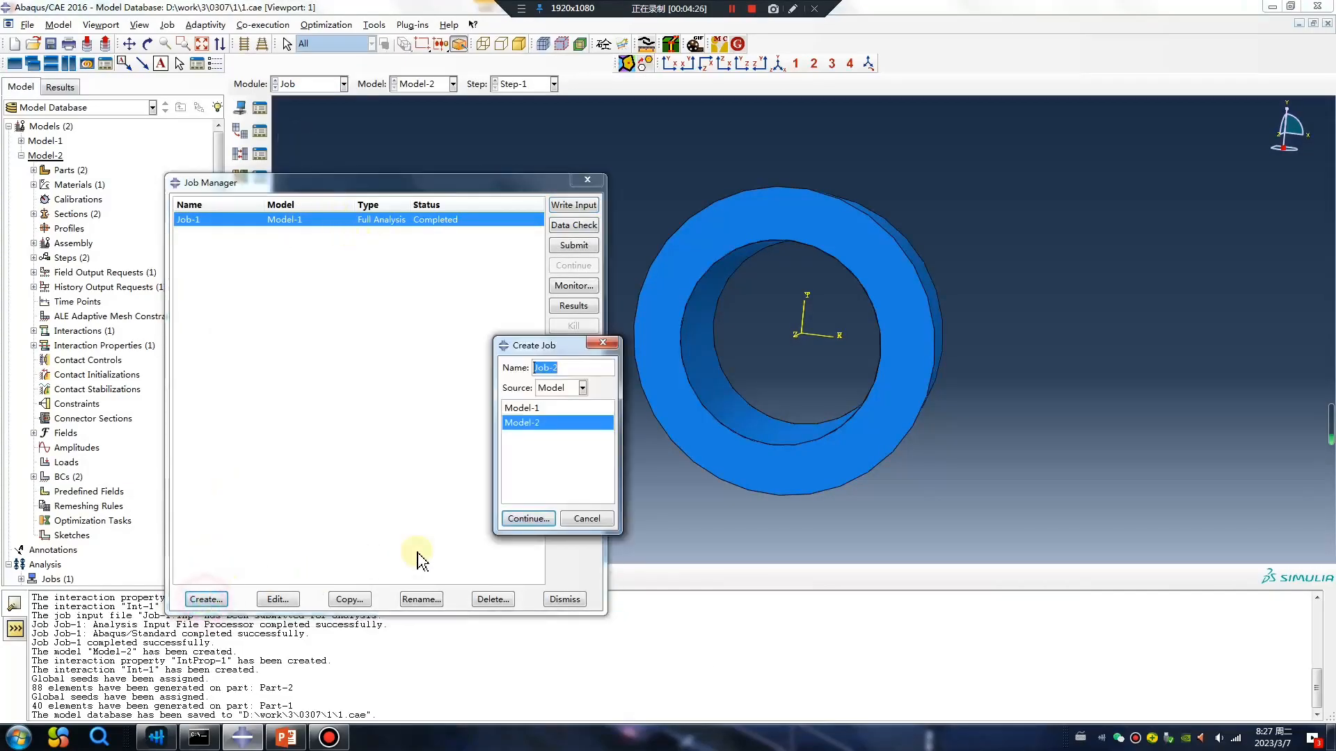
{"action": "left_click", "coordinate": [526, 518]}
{"action": "left_click", "coordinate": [376, 629]}
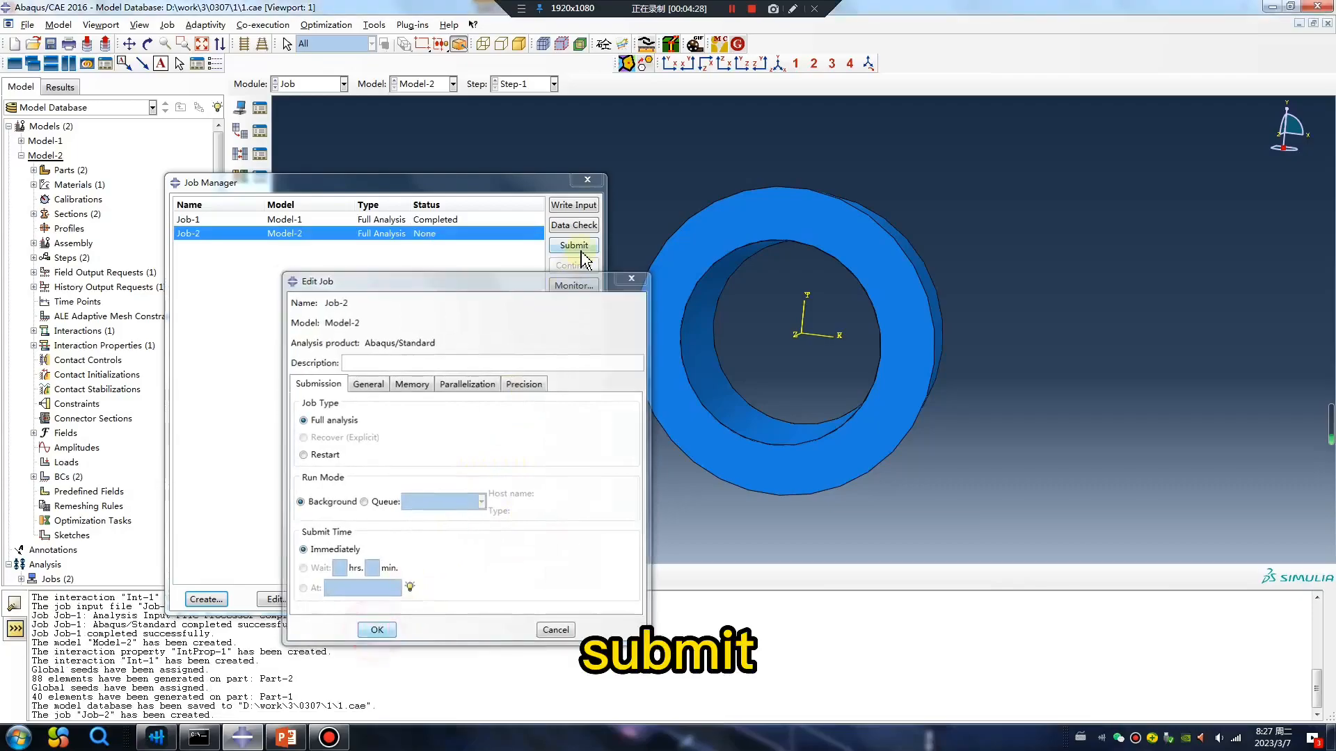
{"action": "left_click", "coordinate": [570, 247]}
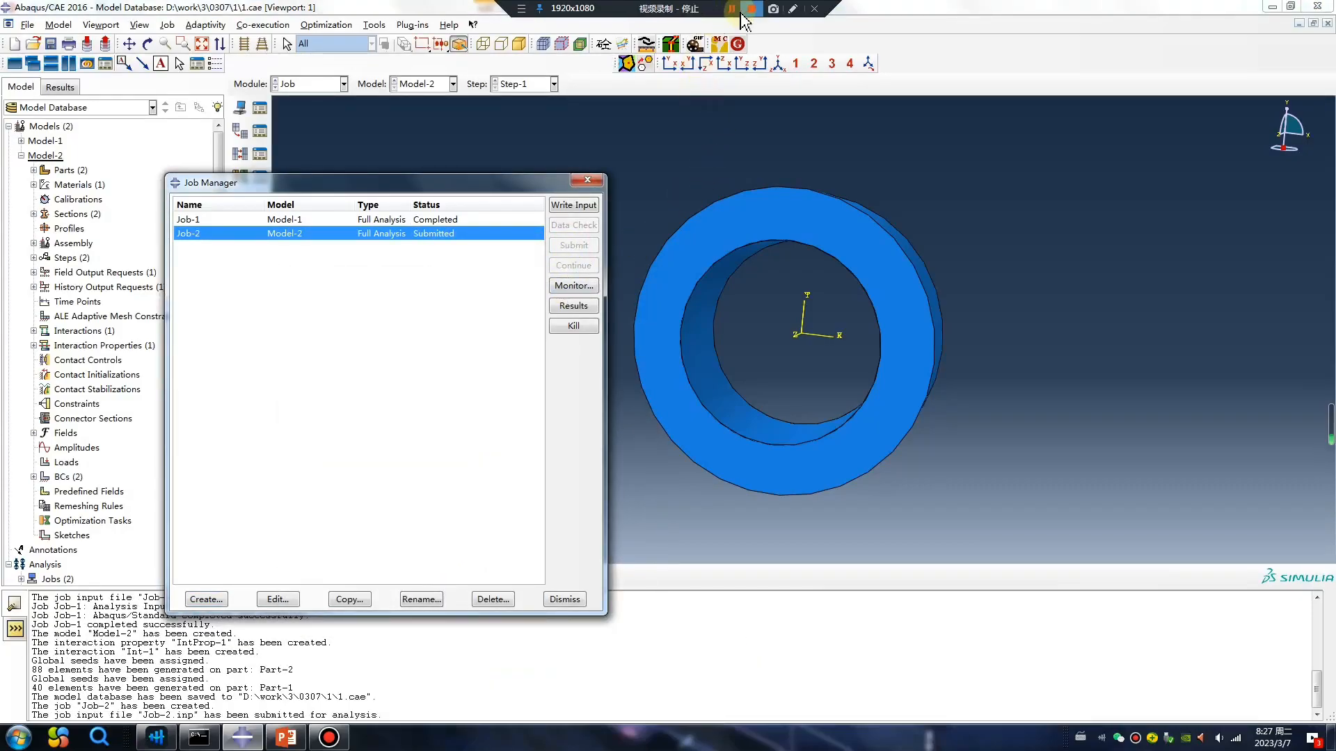
Open the Job-2 results and animate the Mises stress contours on the deformed ring over the step's time history.
{"action": "left_click", "coordinate": [574, 306]}
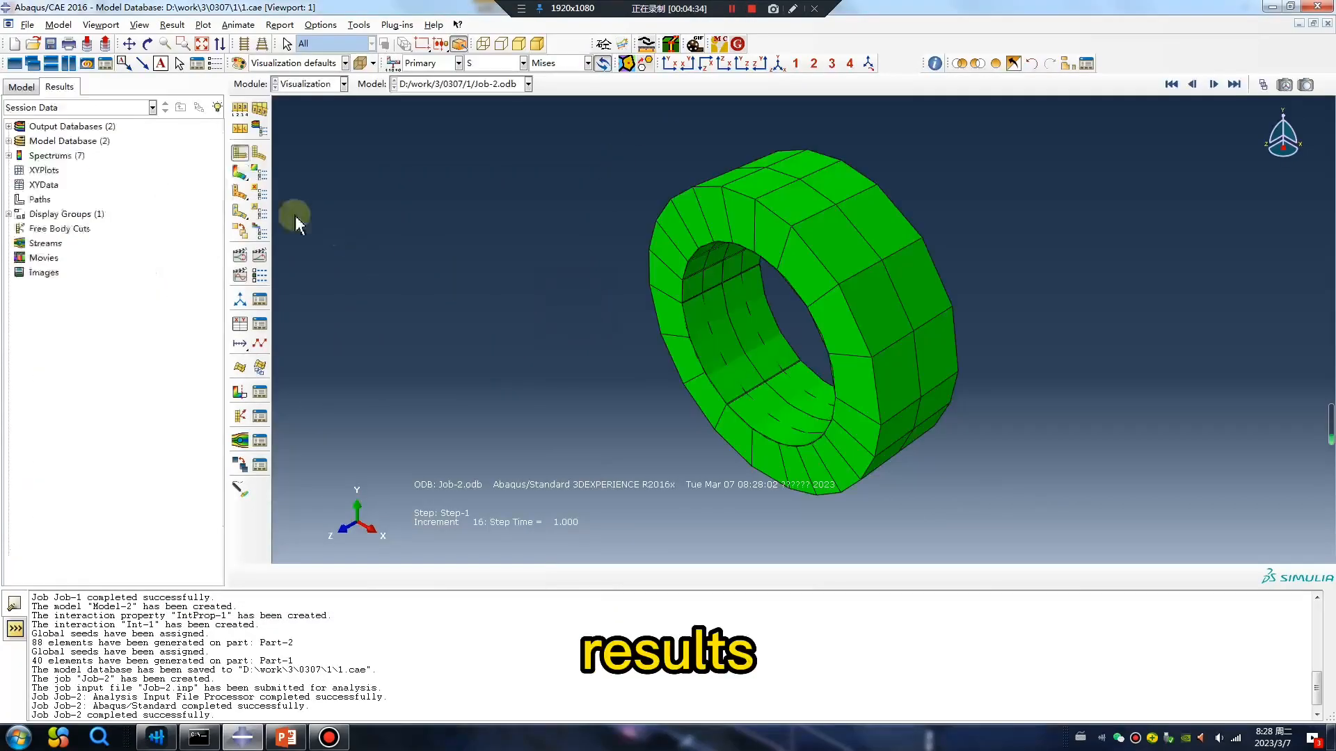
{"action": "left_click", "coordinate": [240, 174]}
{"action": "left_click_drag", "start_coordinate": [816, 428], "coordinate": [924, 314], "text": "ctrl+alt"}
{"action": "left_click", "coordinate": [260, 263]}
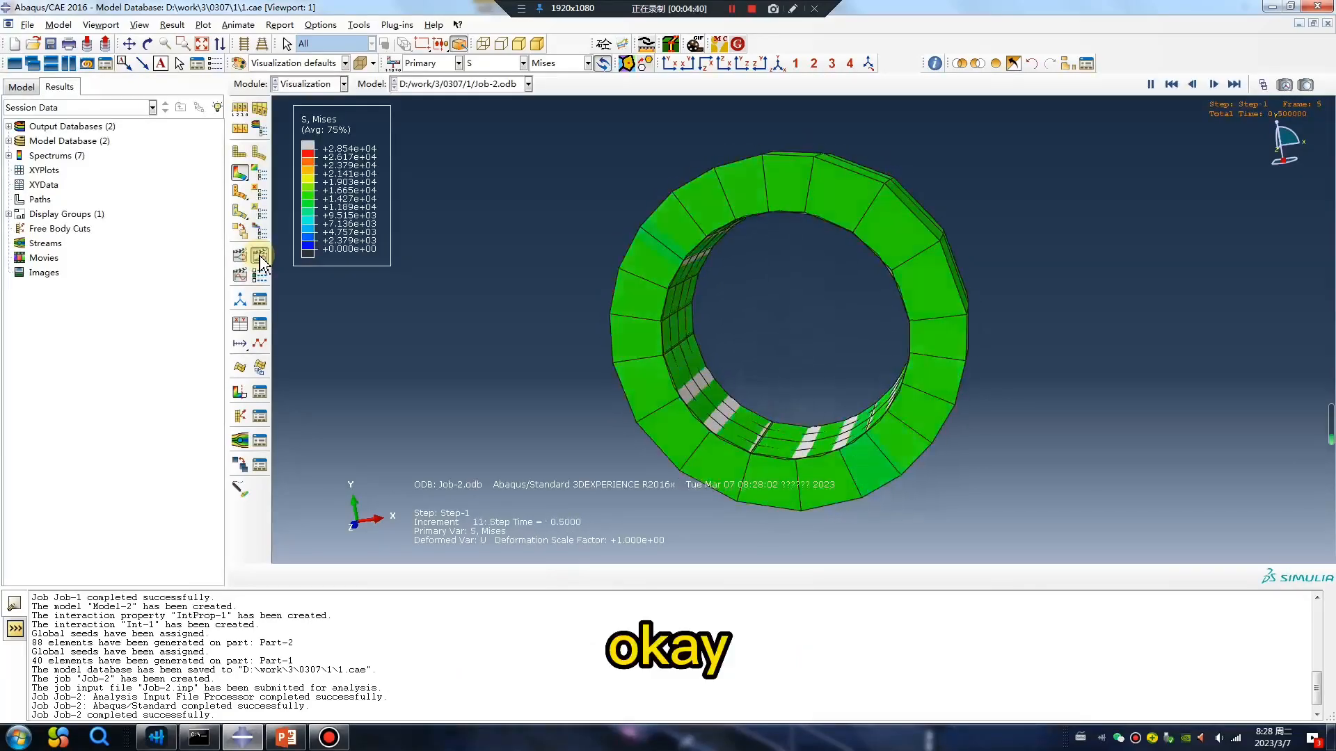
{"action": "left_click", "coordinate": [261, 263]}
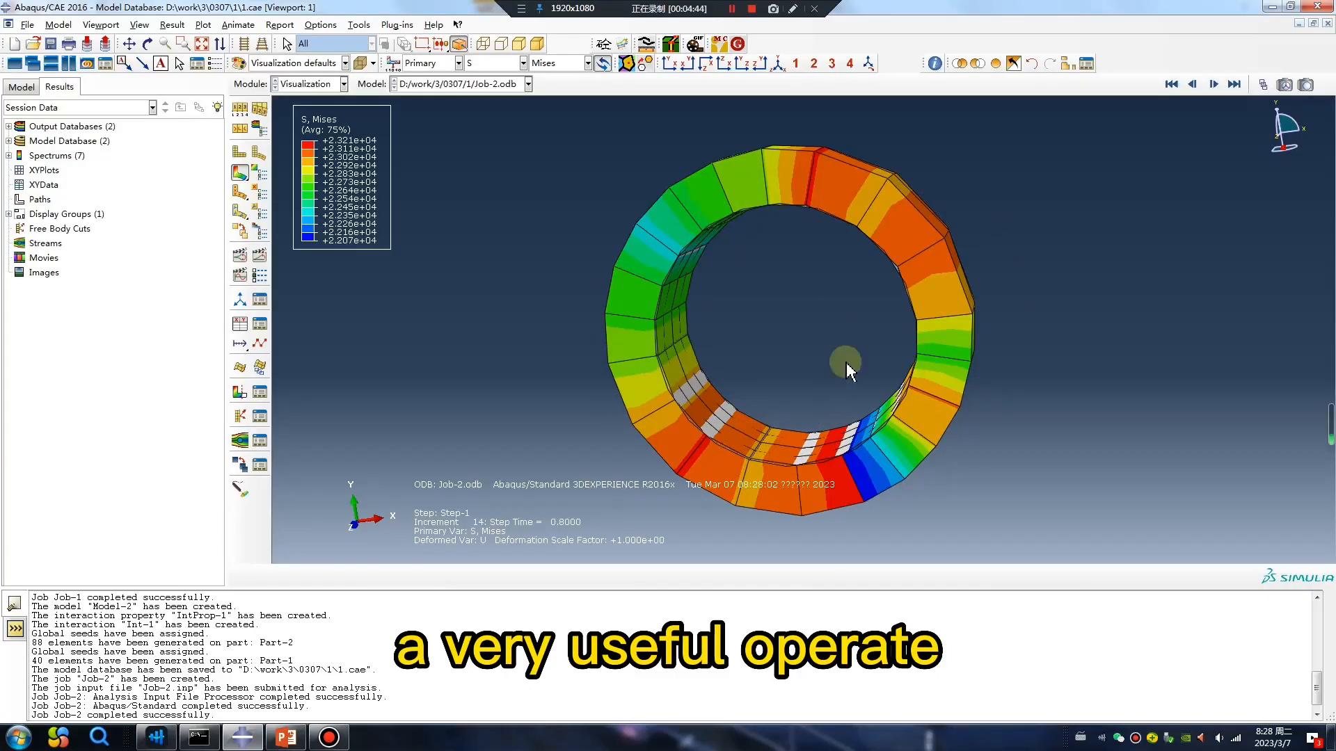
Switch to the PowerPoint presentation and view the Wechat contact slide and the Advertising Time slide.
{"action": "left_click", "coordinate": [295, 734]}
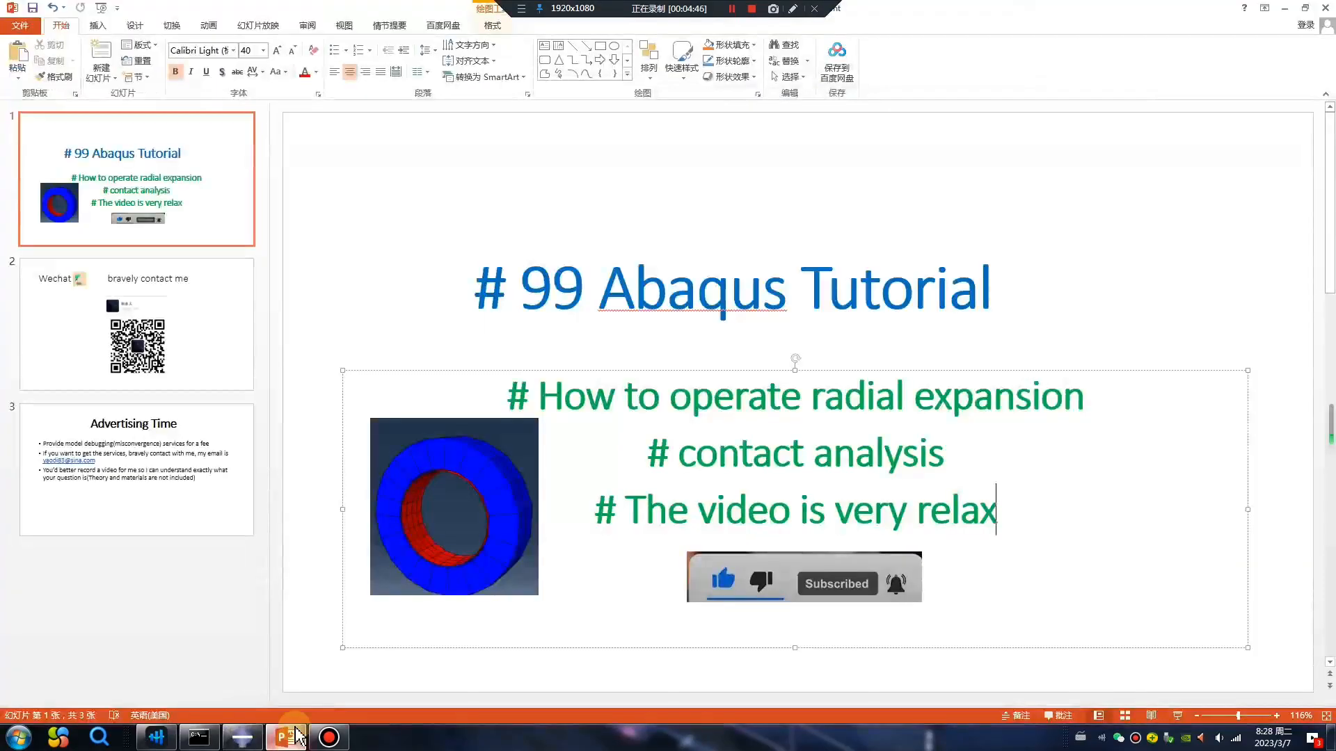
{"action": "left_click", "coordinate": [184, 341]}
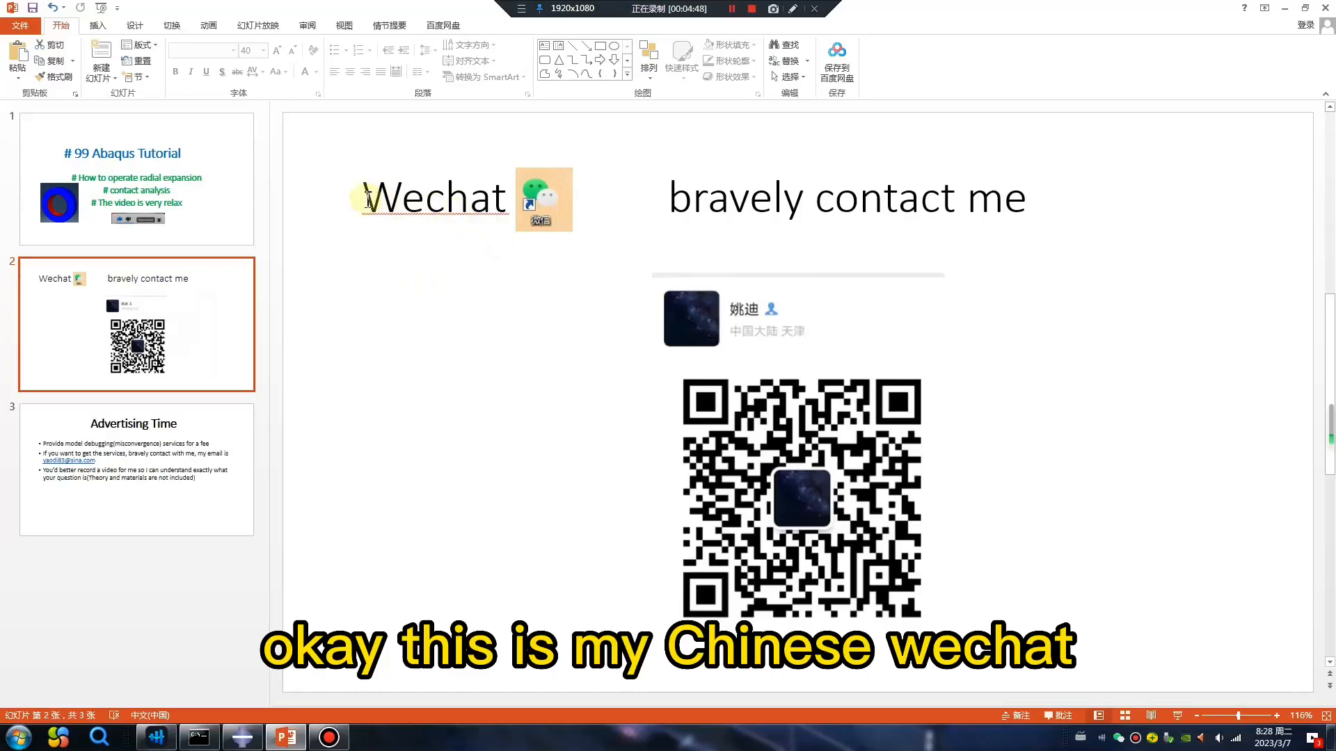
{"action": "left_click", "coordinate": [251, 447]}
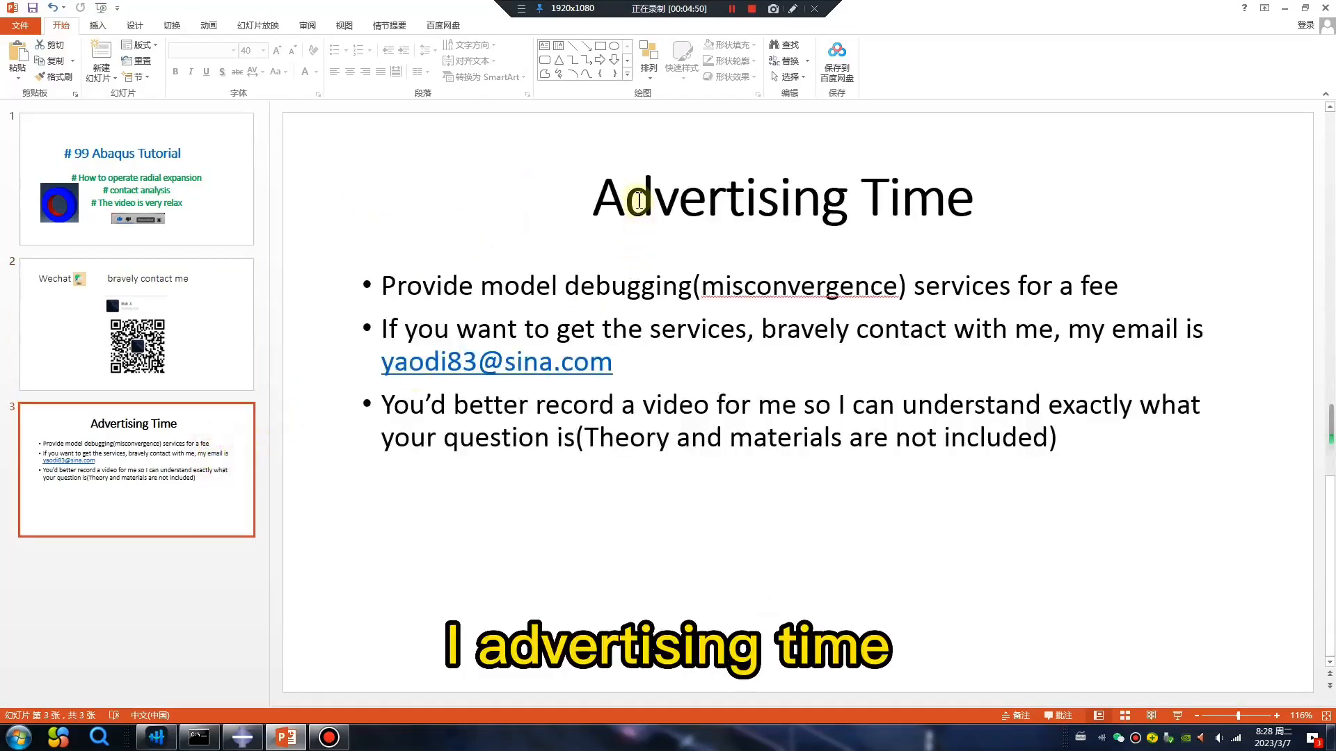